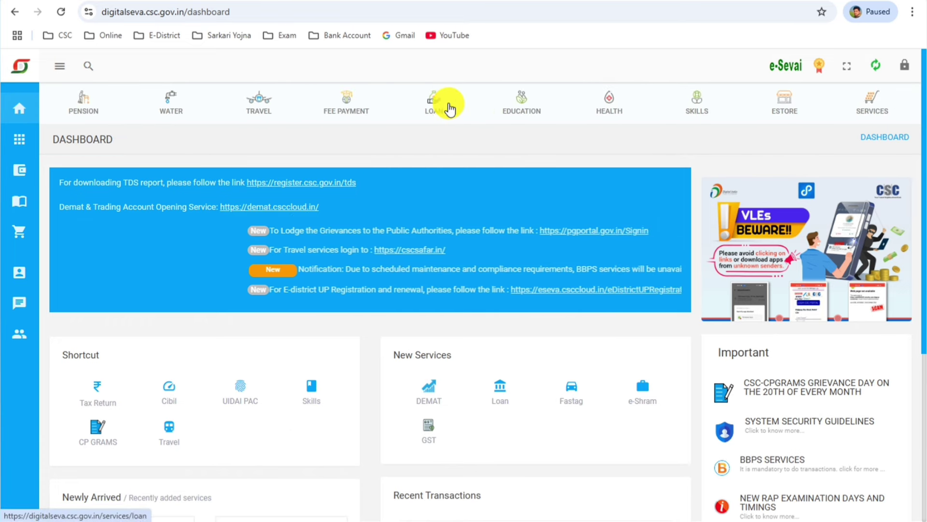
Open the insurance services and list the Motor Comprehensive offerings under New Business
left_click_drag(631, 104, 179, 118)
left_click_drag(650, 103, 422, 116)
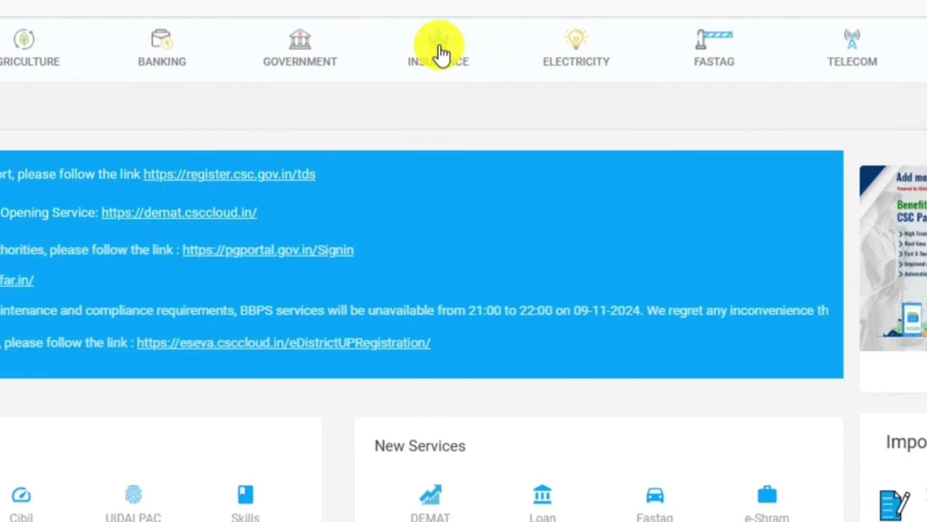
left_click(437, 104)
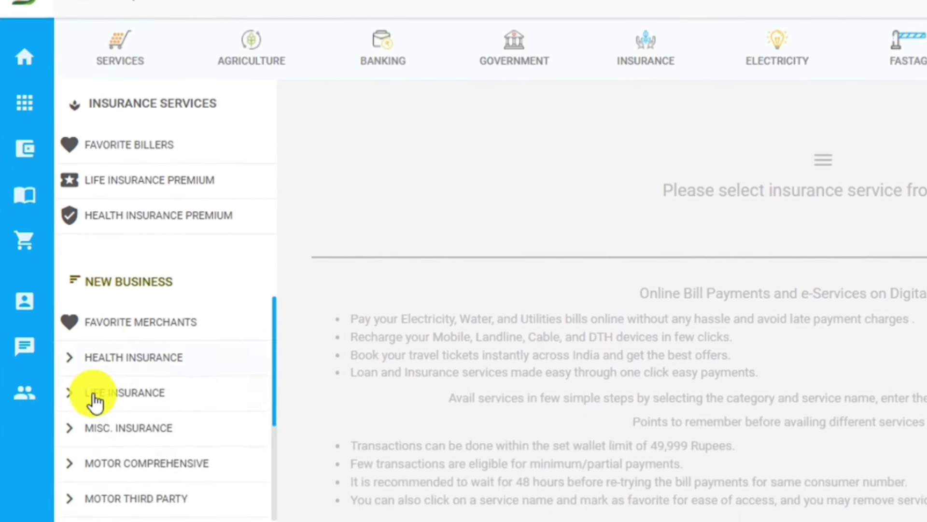
left_click(129, 452)
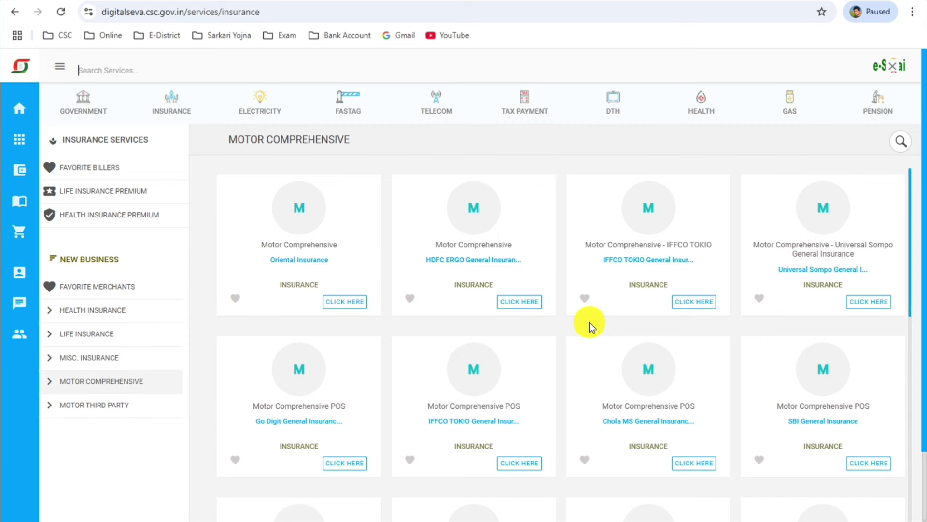
Find SBI General Insurance among the Motor Comprehensive POS insurers and open its portal
scroll(590, 324, "down", 4)
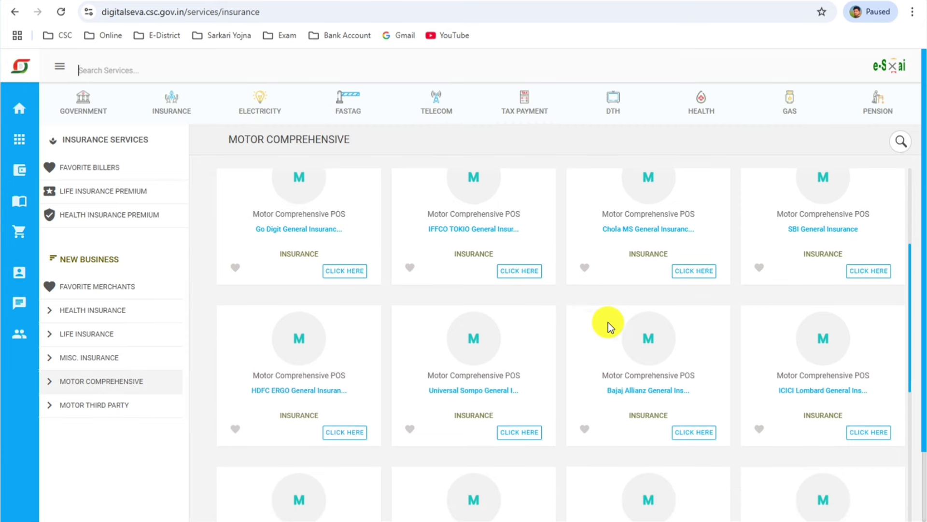
scroll(381, 281, "up", 3)
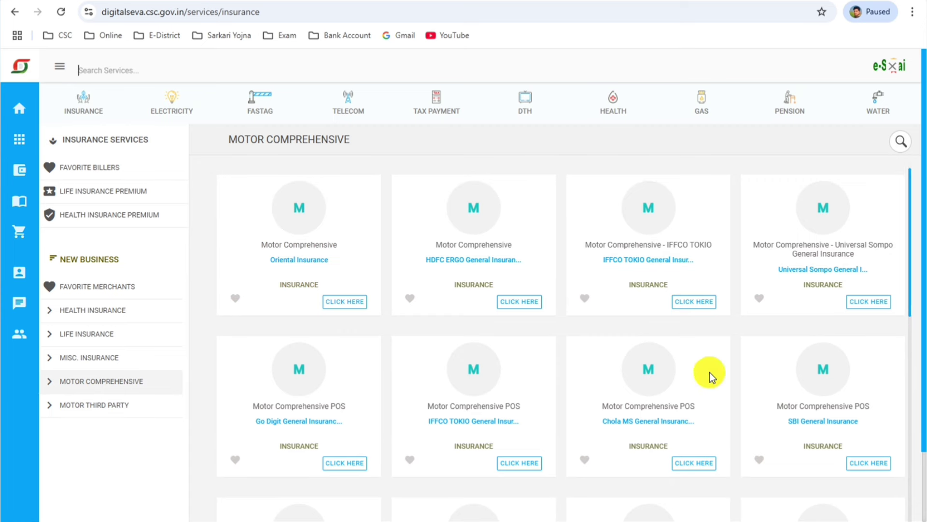
scroll(514, 430, "down", 4)
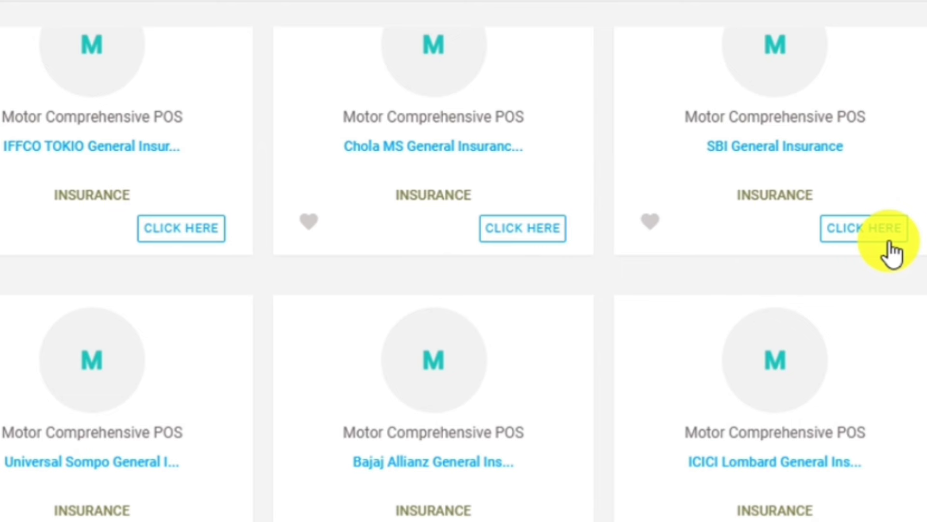
left_click(867, 276)
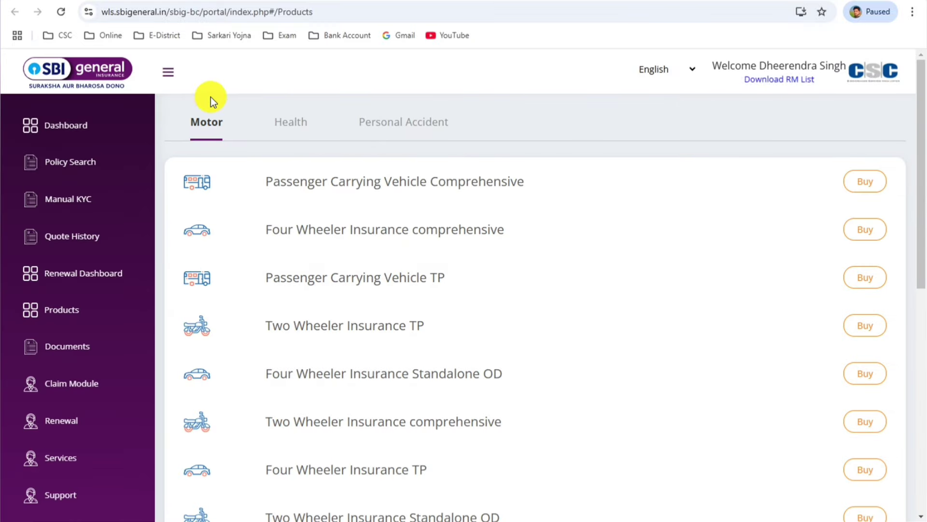
Look through the Health and Personal Accident product lists, then return to the Motor products
left_click(166, 73)
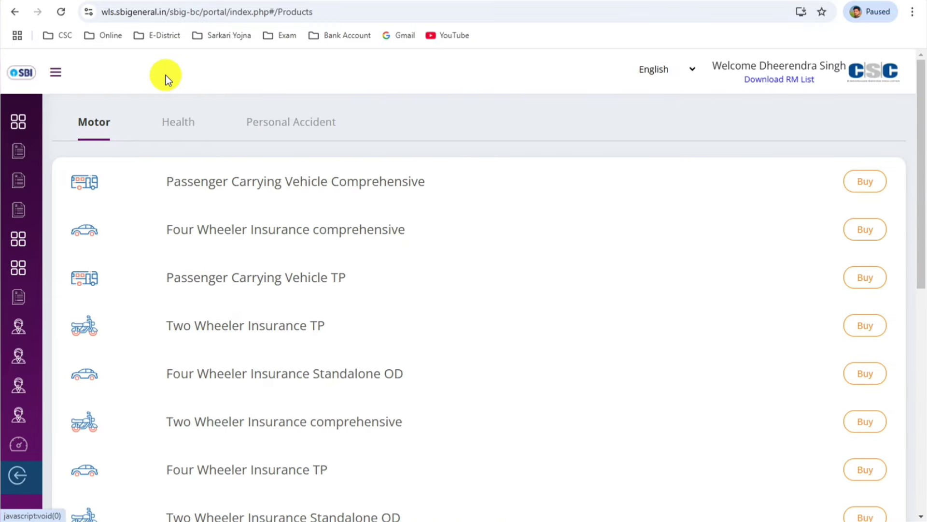
left_click(61, 75)
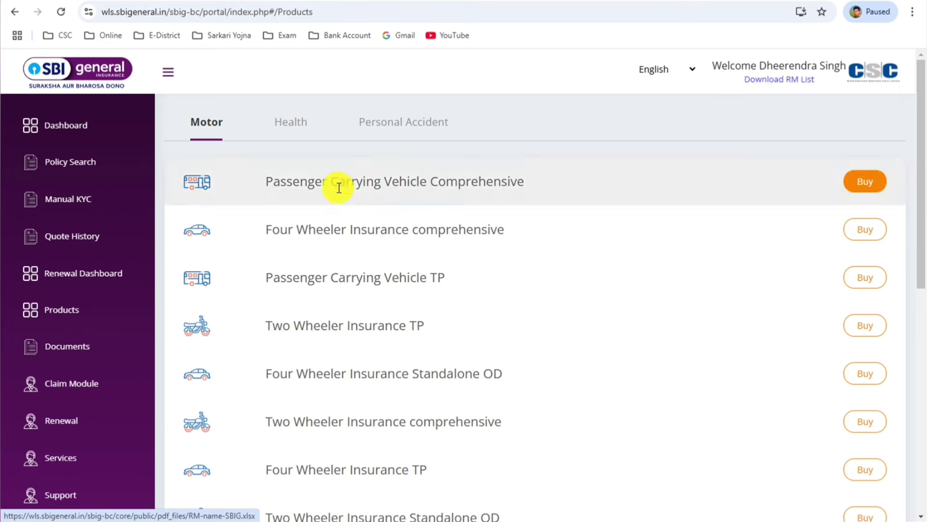
left_click(299, 126)
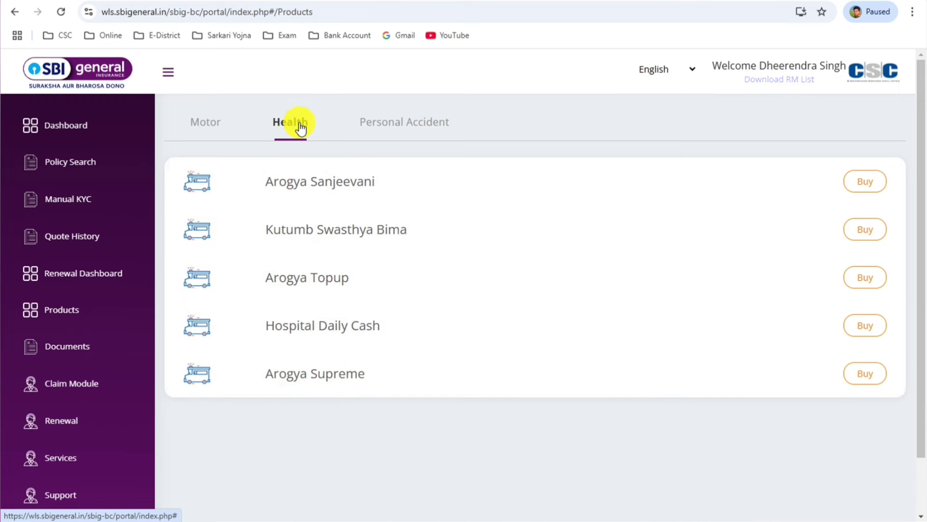
left_click(398, 129)
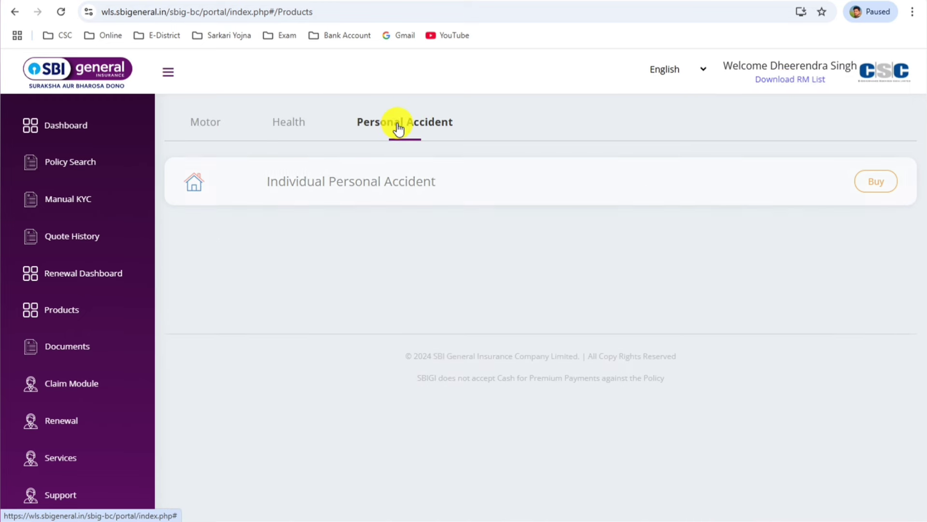
left_click(207, 128)
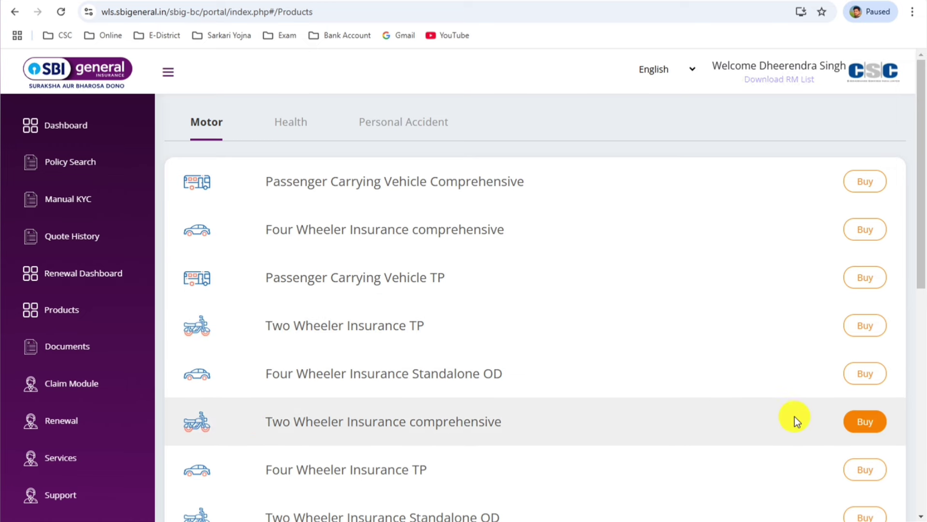
Start buying Two Wheeler Insurance comprehensive for an Individual, with Lapsed Policy and Regular Series registration
left_click(866, 423)
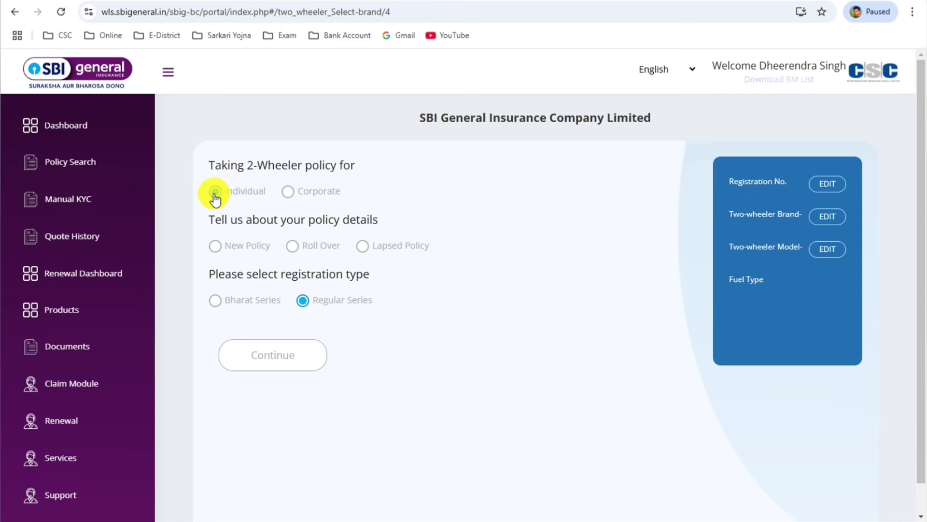
left_click(217, 251)
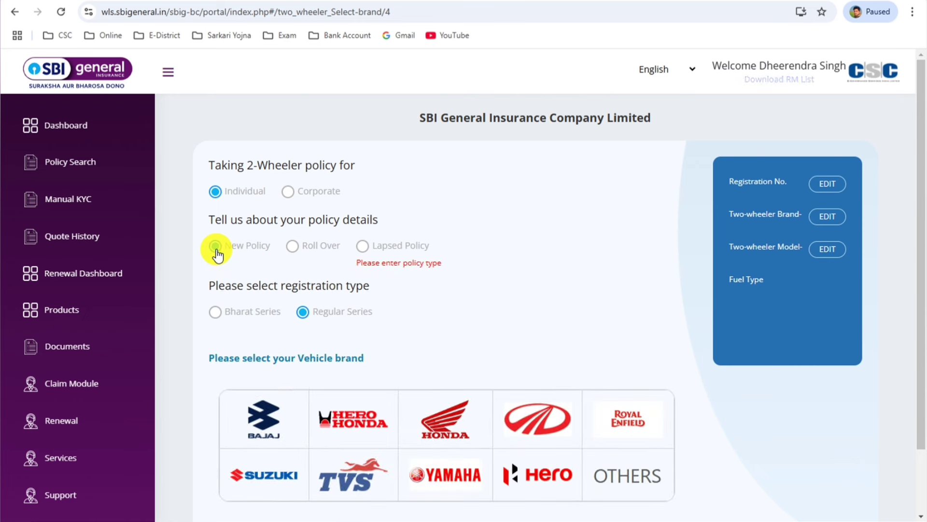
left_click(295, 254)
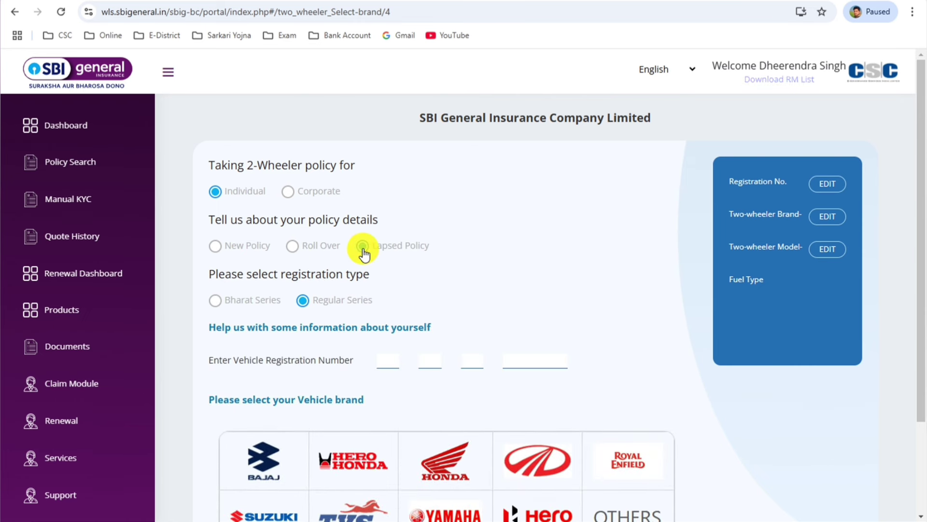
left_click(302, 301)
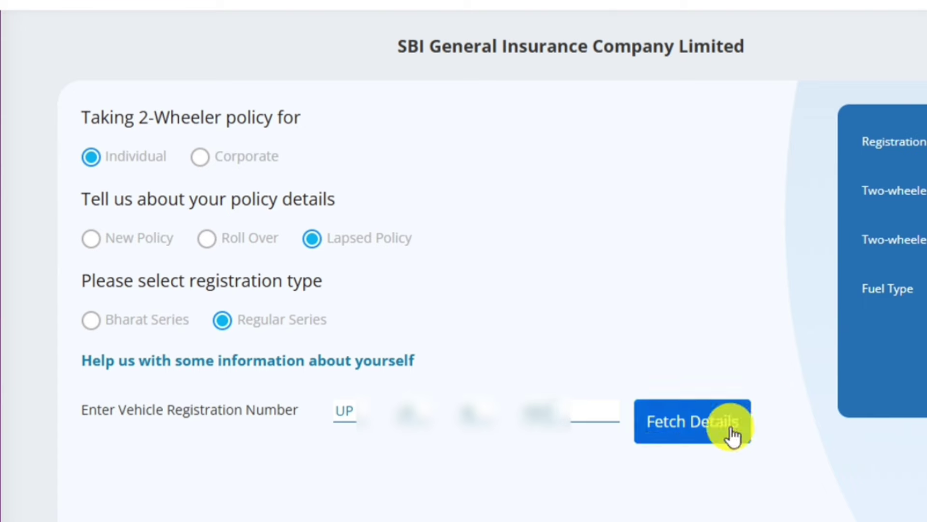
Enter the vehicle registration number, fetch its details and choose Honda as the vehicle brand
left_click(682, 433)
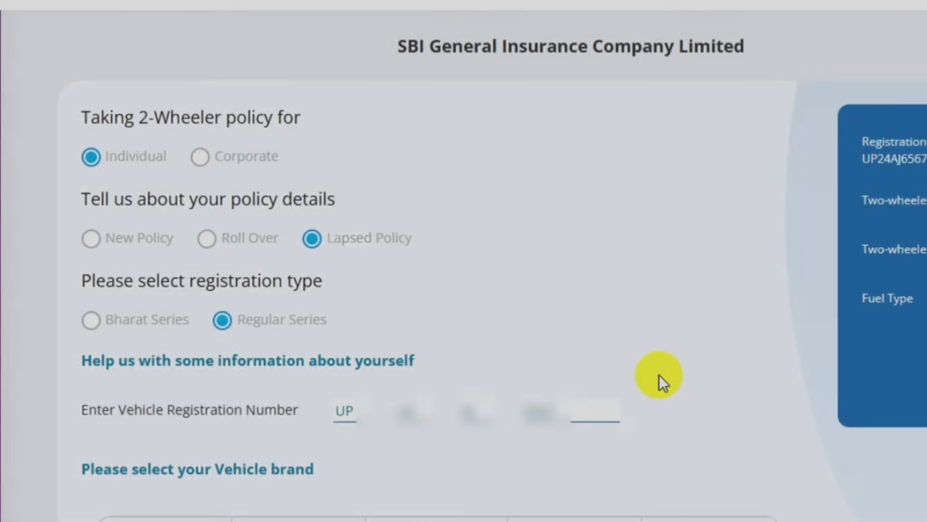
scroll(658, 379, "down", 3)
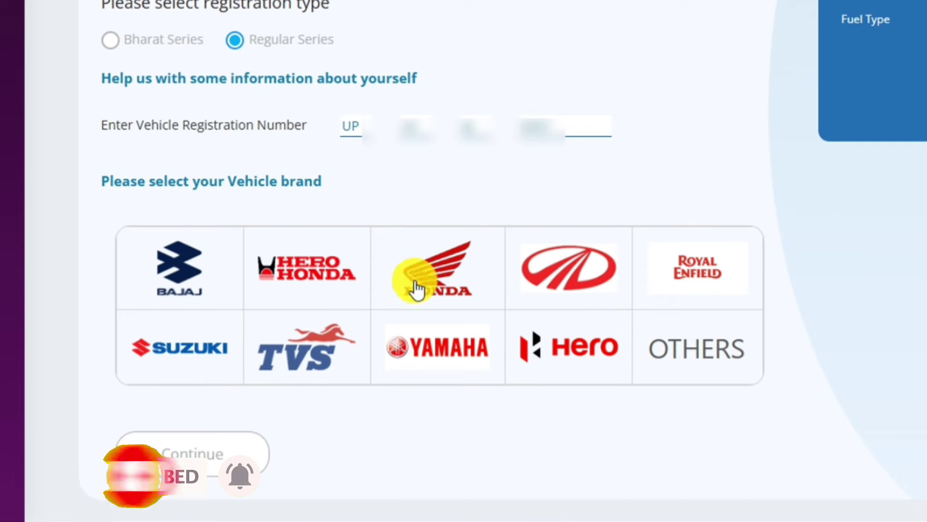
left_click(447, 271)
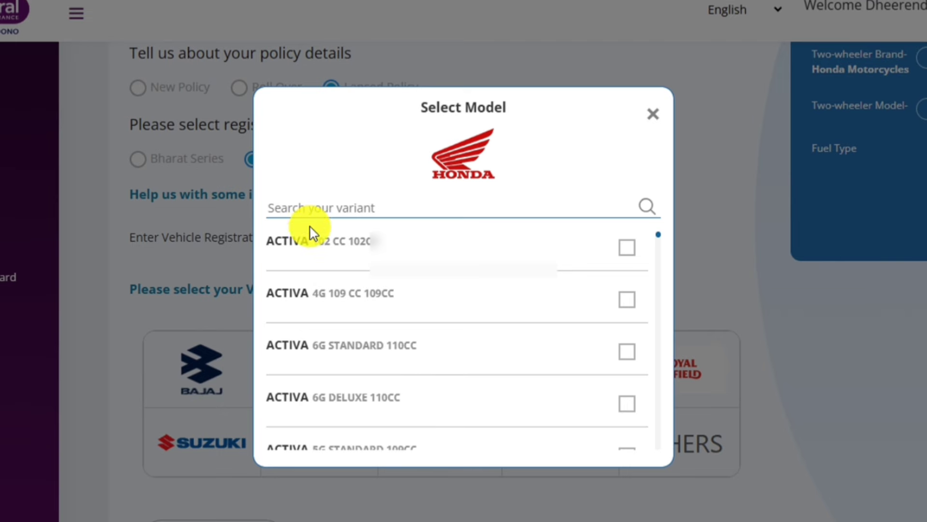
Search the Honda variants for CB SHINE, select CB SHINE CBS 125CC and continue to the vehicle details
scroll(348, 300, "down", 5)
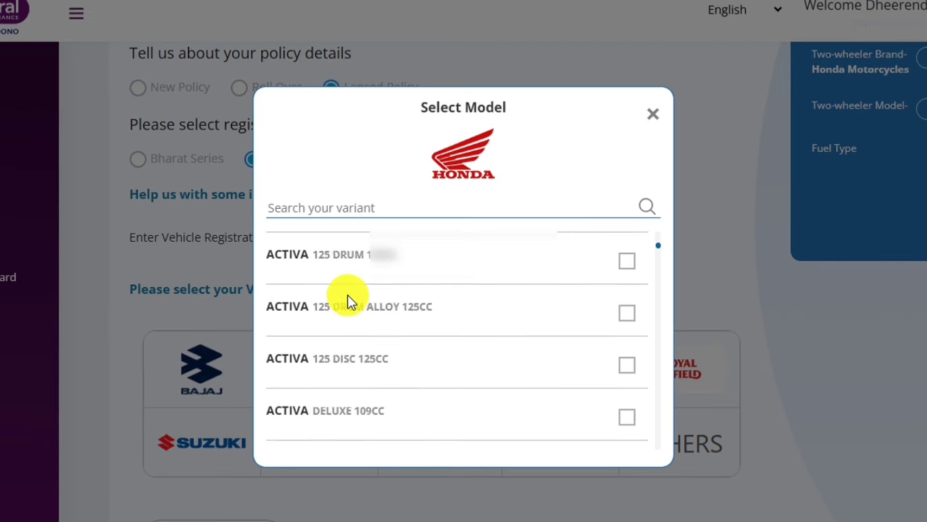
left_click(318, 208)
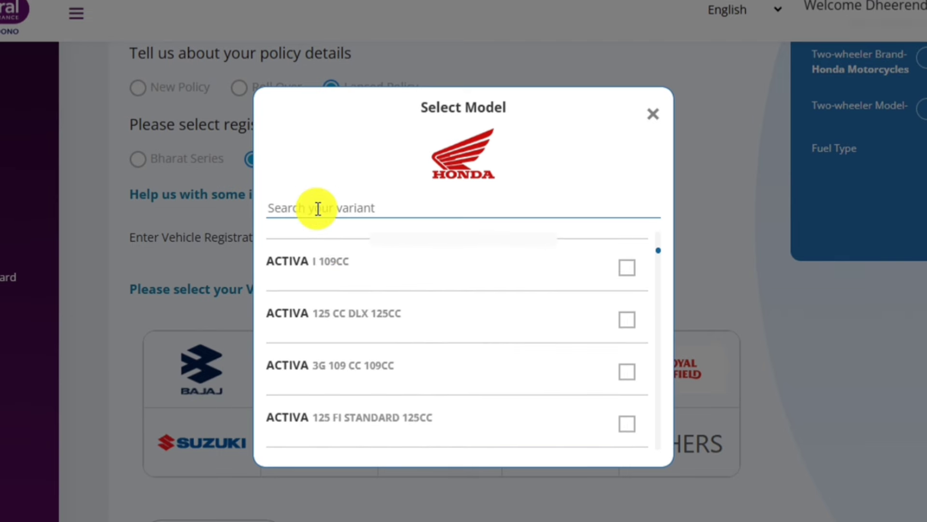
type("CB SHIN")
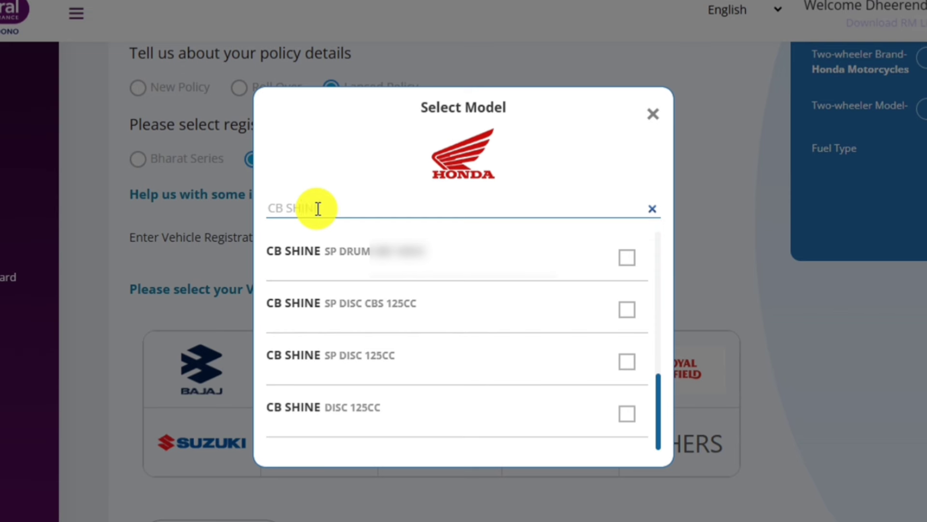
type("E")
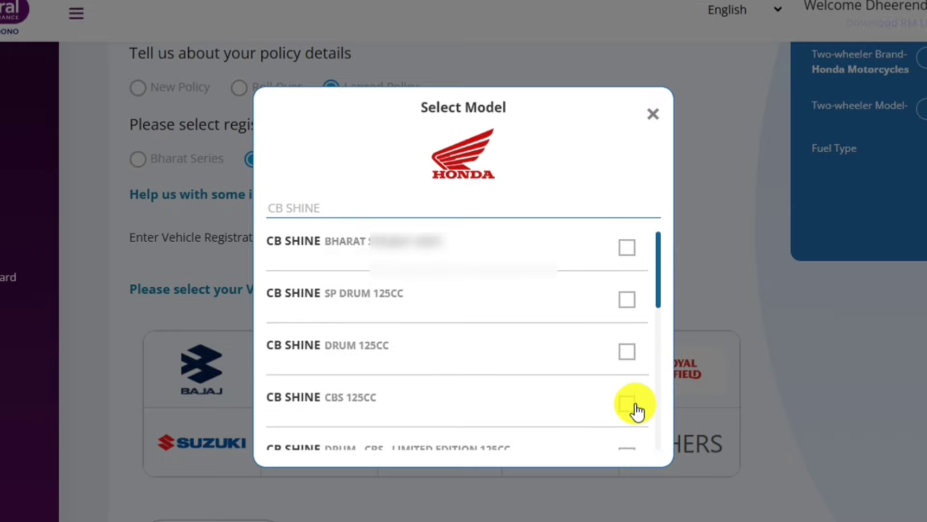
left_click(627, 403)
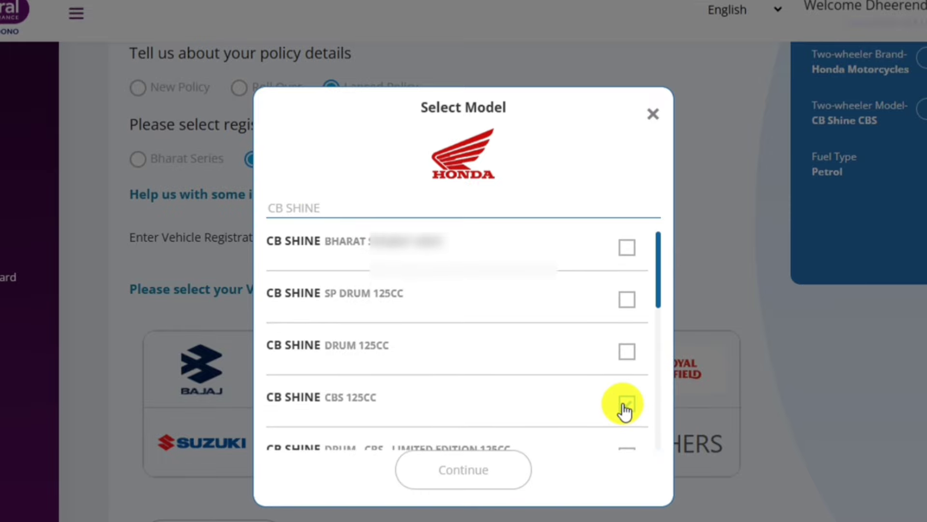
scroll(468, 378, "down", 4)
left_click(462, 466)
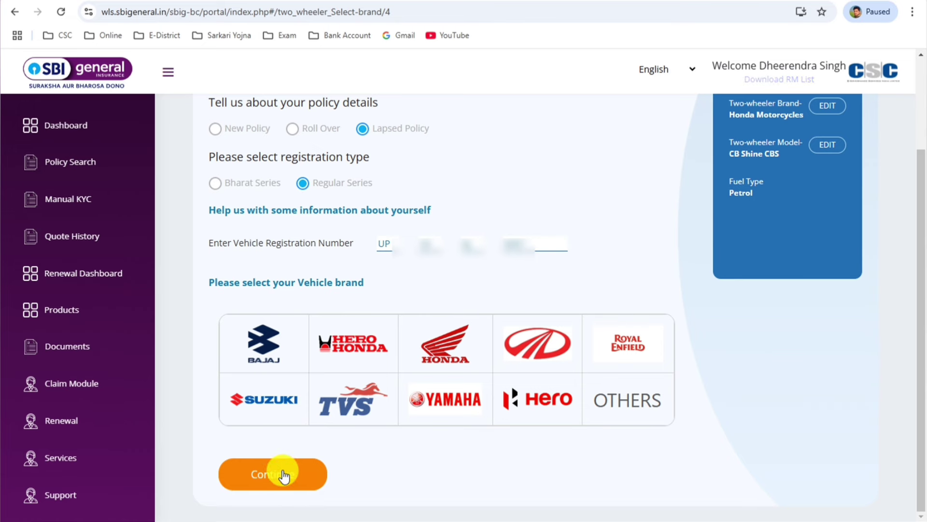
left_click(284, 474)
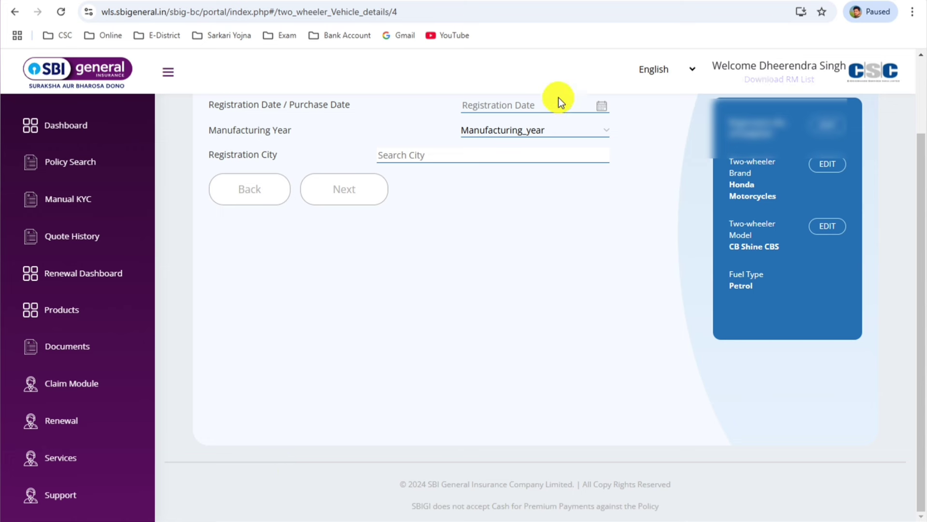
Set the registration date to 06 Mar 2019, the manufacturing year to 2019 and the registration city to Budaun - UP
left_click(517, 105)
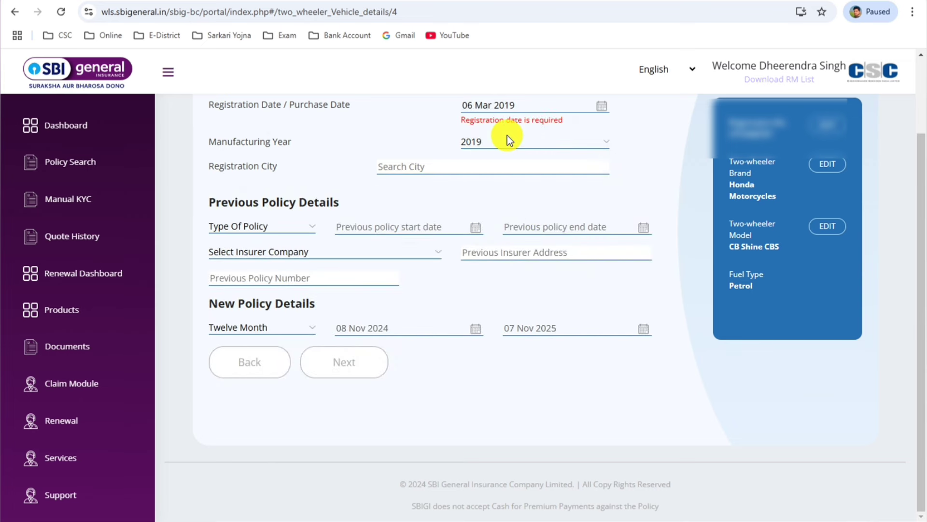
left_click(500, 138)
left_click(479, 192)
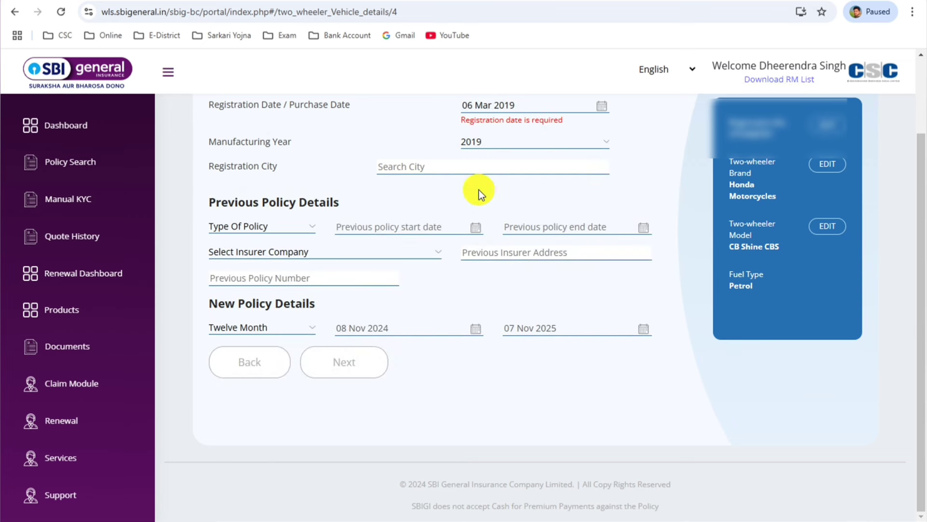
left_click(443, 171)
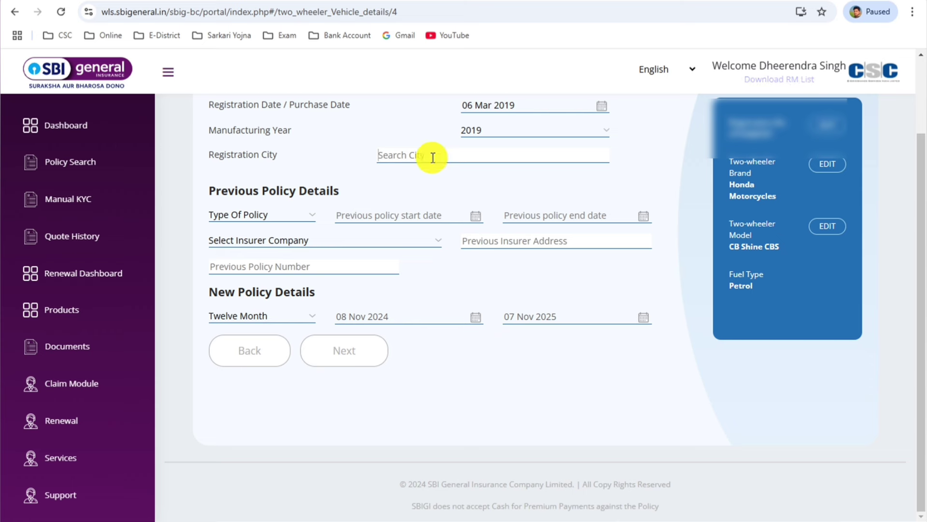
type("BUDA")
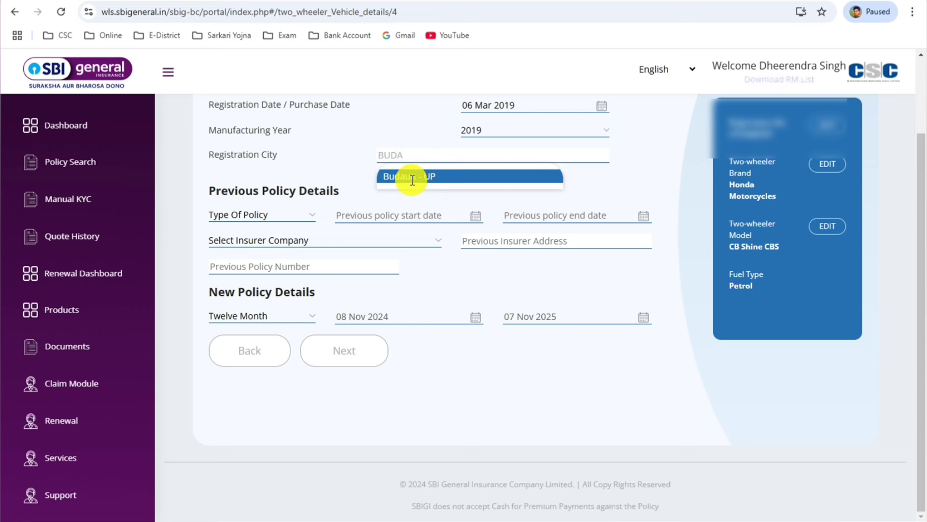
left_click(412, 177)
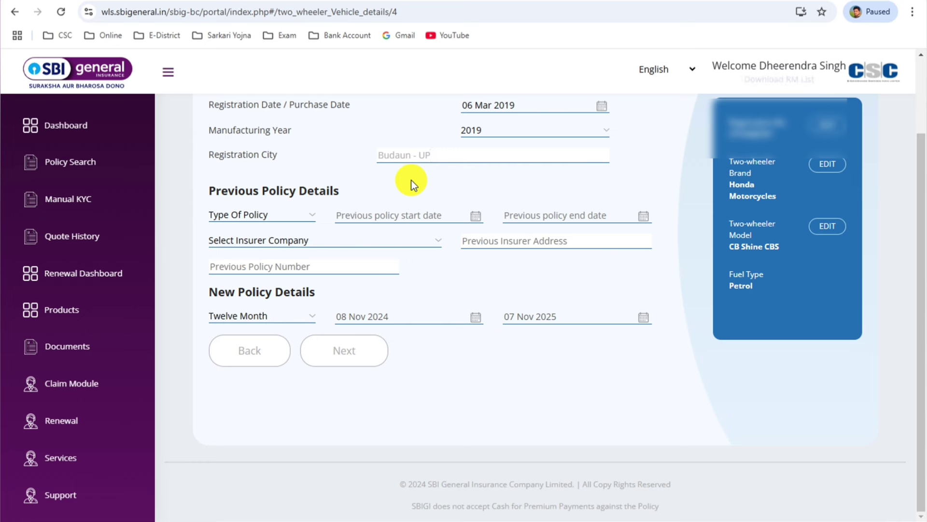
Fill in the previous policy details with type Package, start date 05 Dec 2019, insurer company, insurer address and policy number
left_click(271, 214)
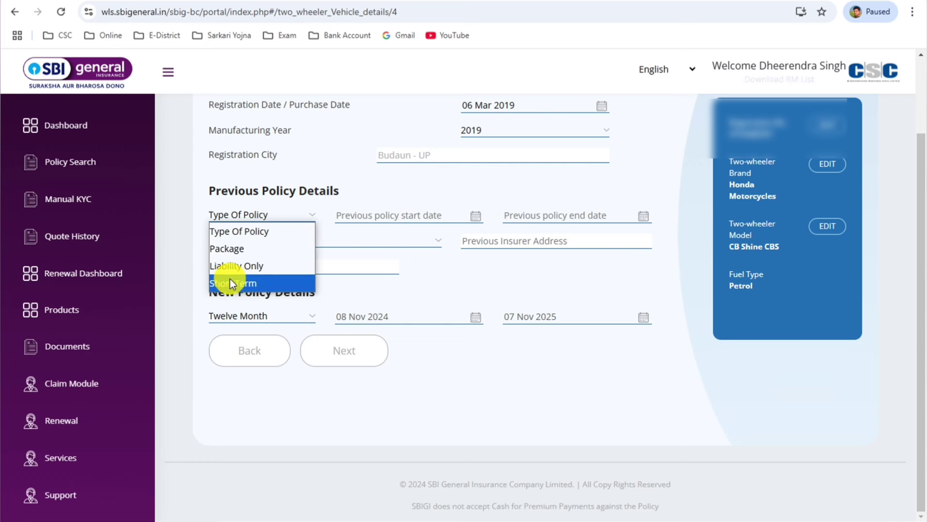
left_click(234, 249)
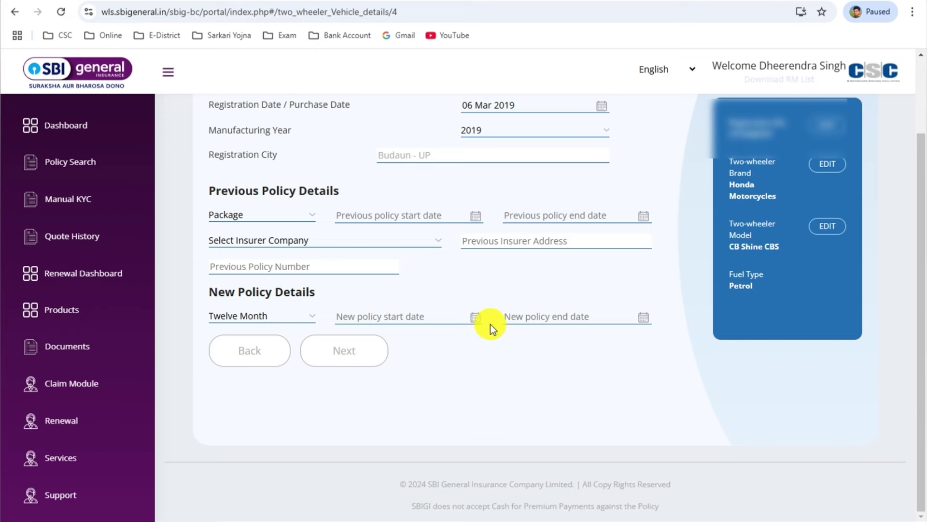
left_click(408, 214)
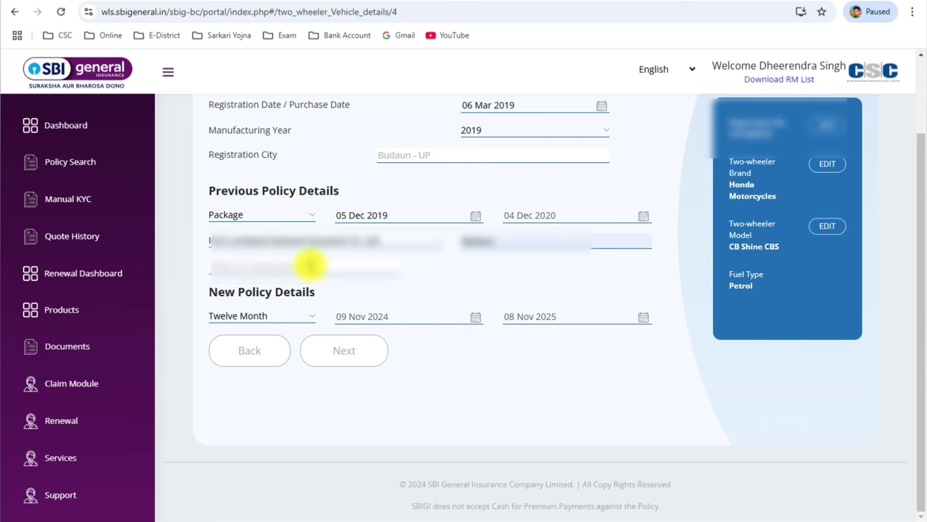
Set the new policy duration to Twelve Month and continue to the comprehensive coverage options
left_click(251, 318)
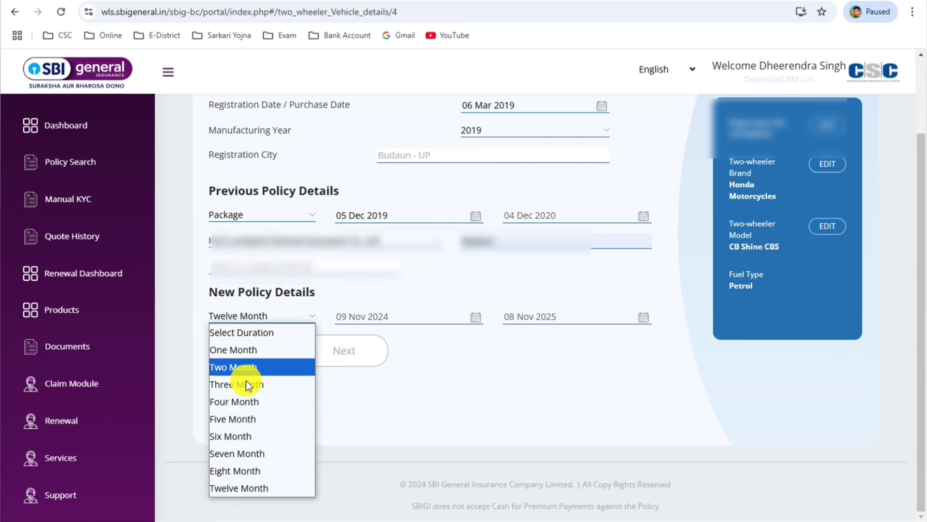
left_click(234, 486)
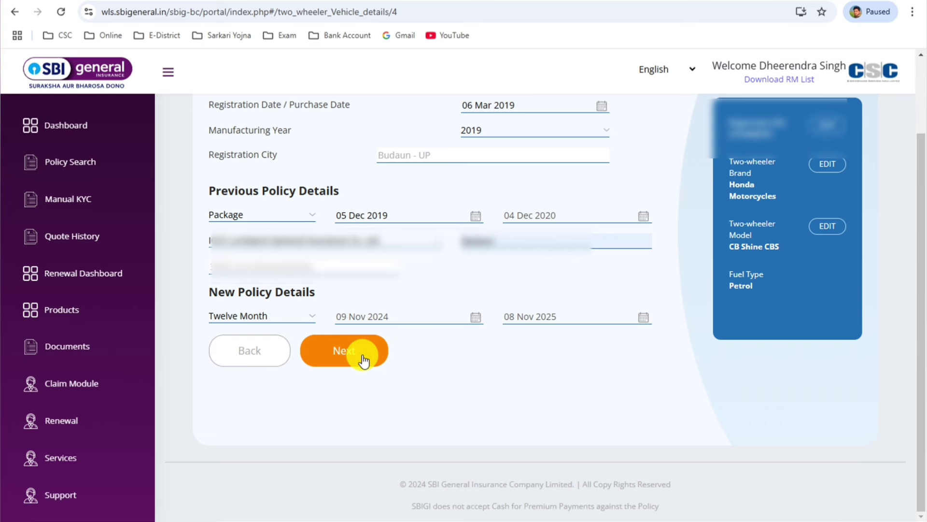
left_click(362, 355)
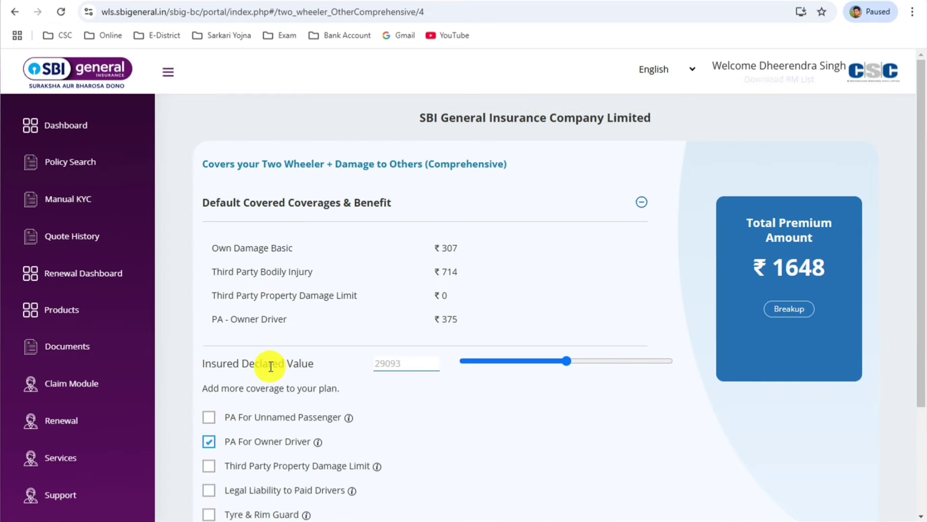
Raise the Insured Declared Value to 30392
left_click(421, 365)
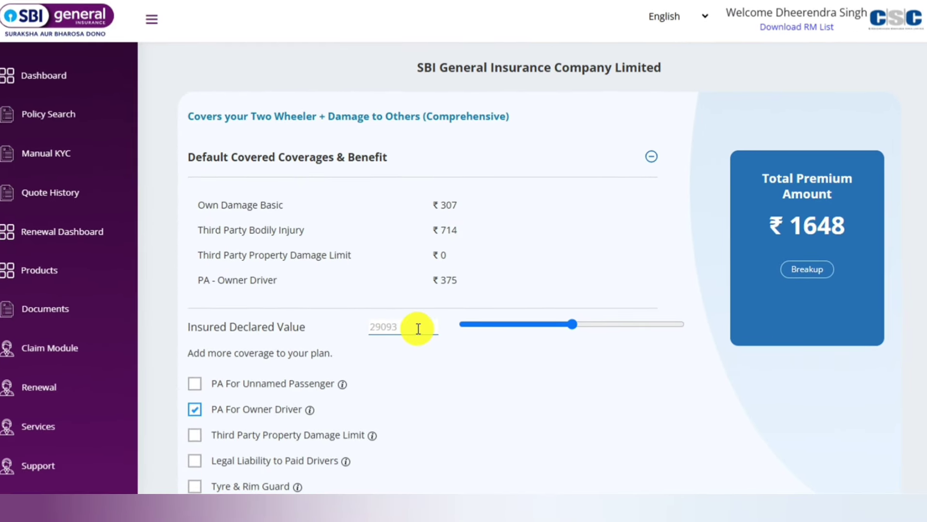
left_click_drag(418, 328, 399, 325)
left_click(399, 326)
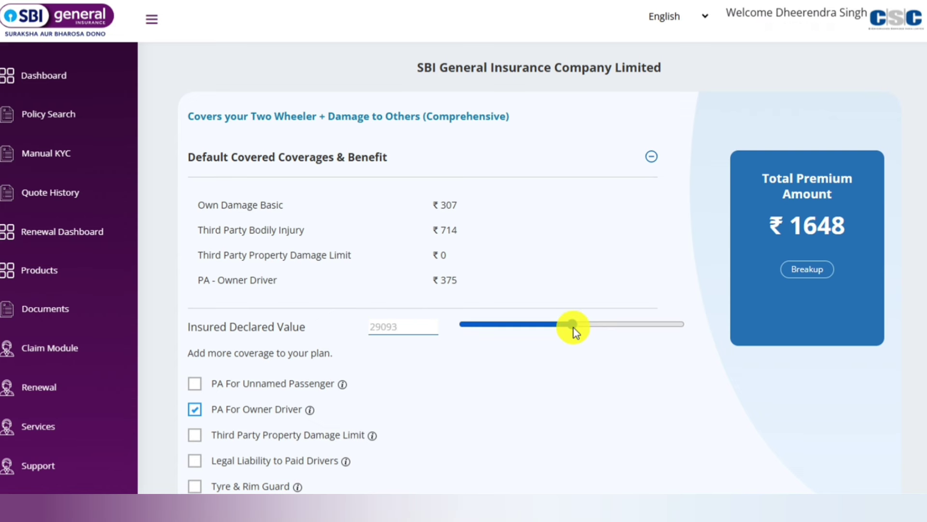
left_click_drag(573, 324, 551, 329)
left_click(588, 324)
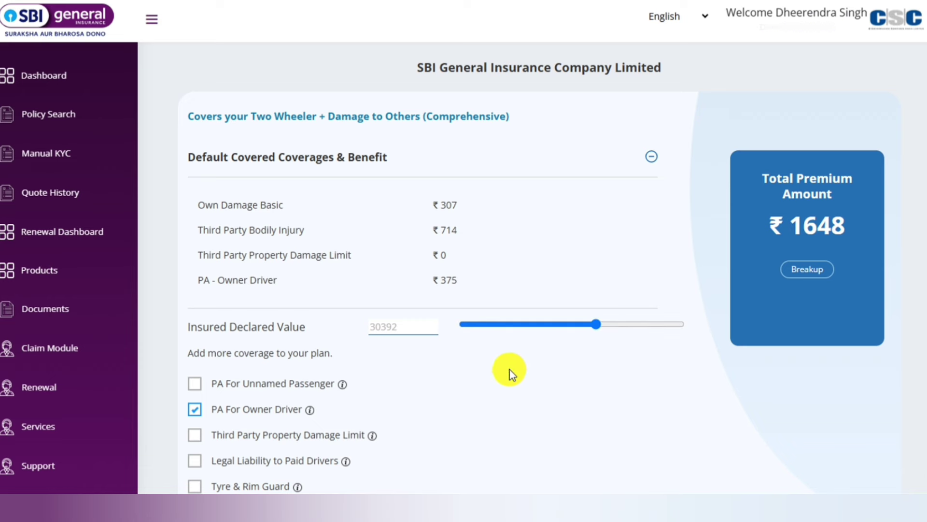
Check the descriptions of the add-on coverages and set the Insured Declared Value to 30356
scroll(473, 364, "down", 3)
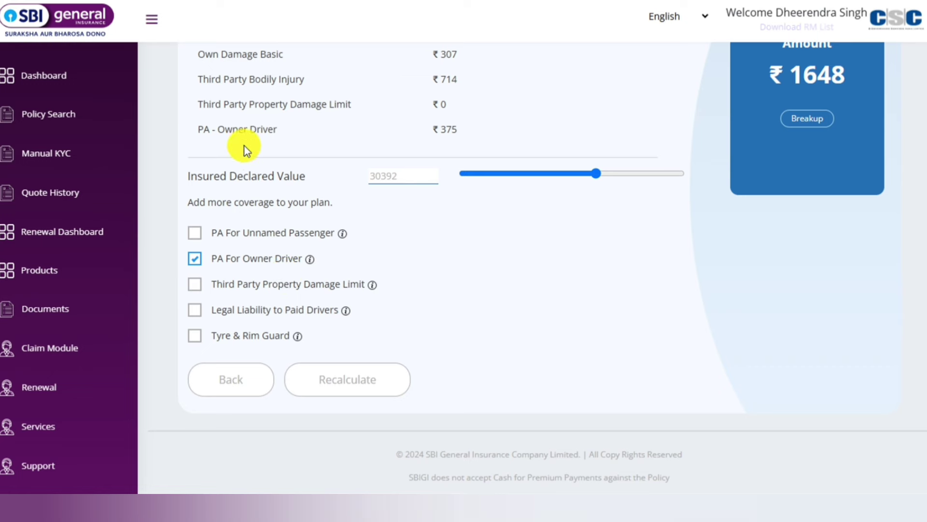
mouse_move(372, 289)
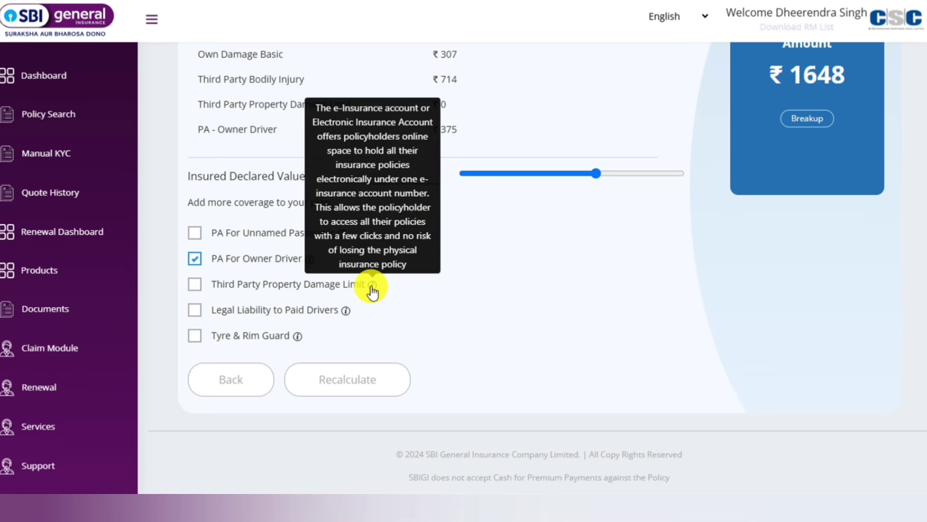
mouse_move(310, 263)
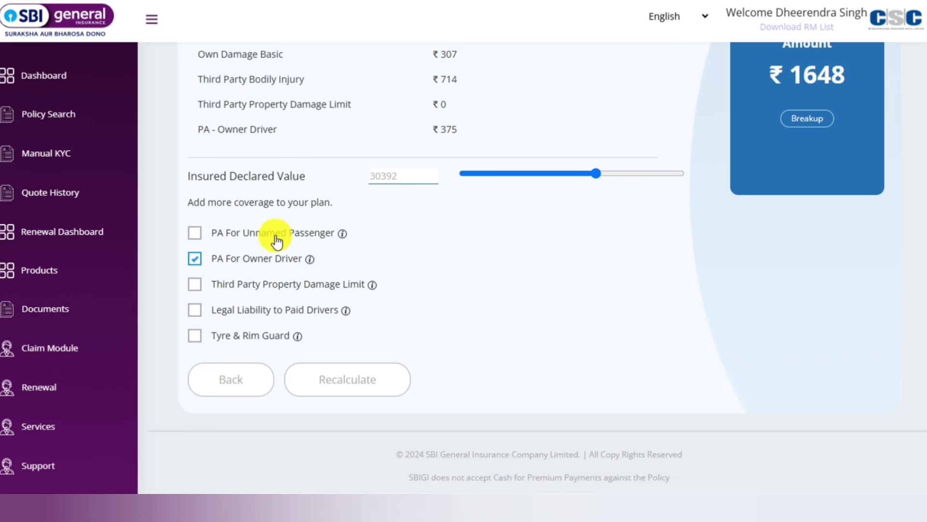
scroll(427, 294, "up", 3)
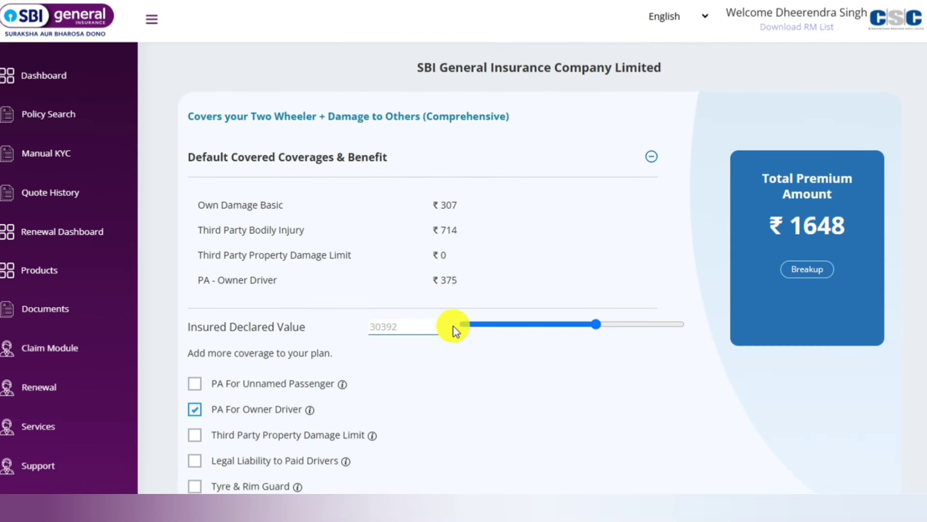
scroll(495, 387, "down", 3)
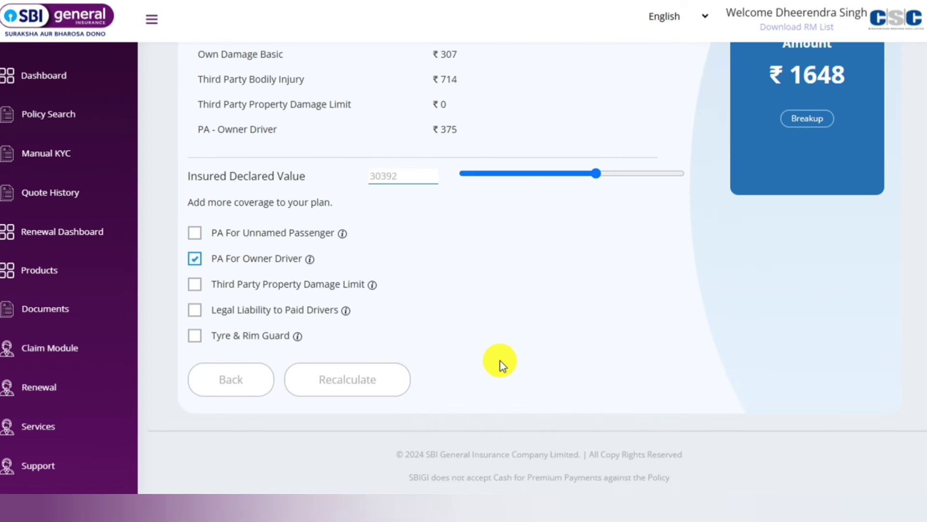
left_click(586, 173)
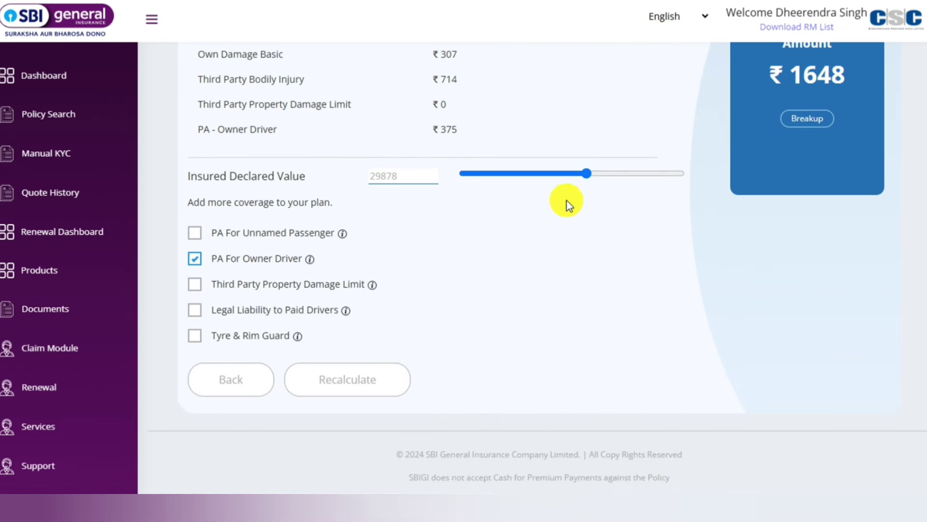
left_click(596, 173)
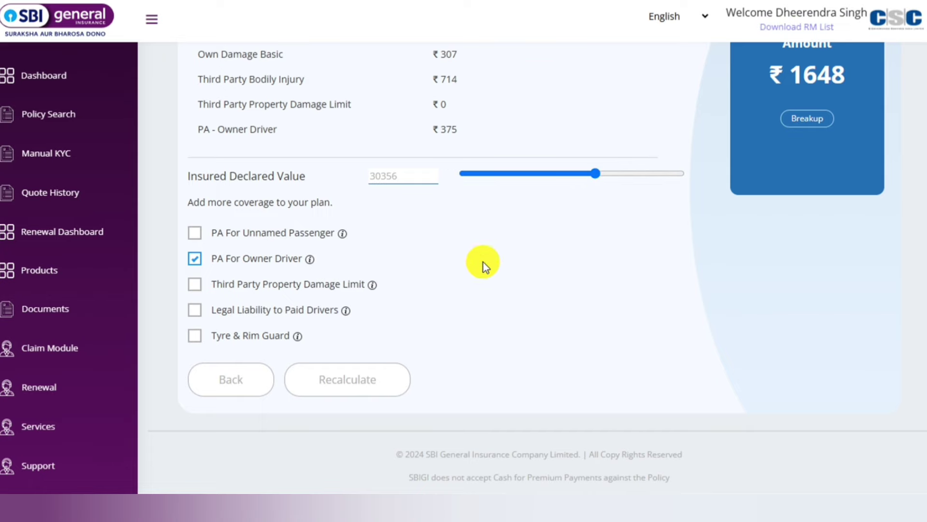
Review the premium breakup and recalculate the premium for the adjusted Insured Declared Value
left_click(800, 120)
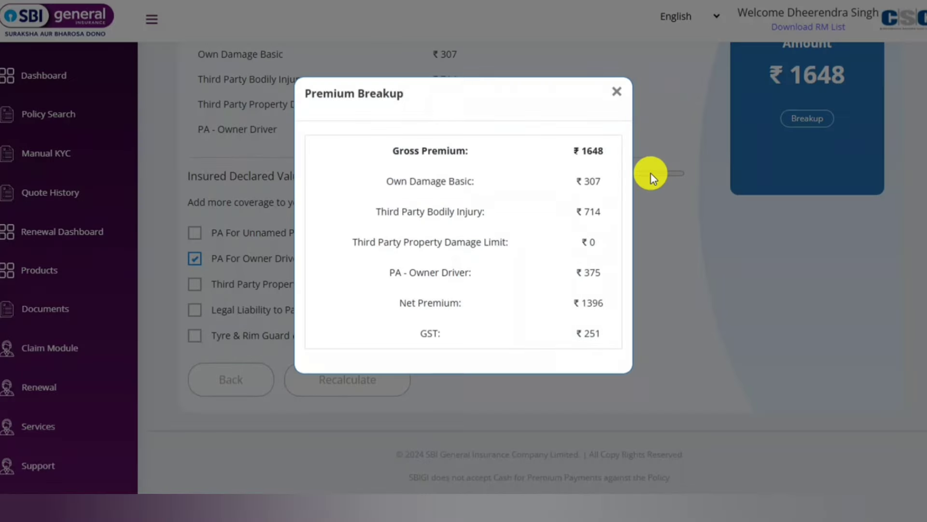
left_click(639, 145)
left_click(369, 379)
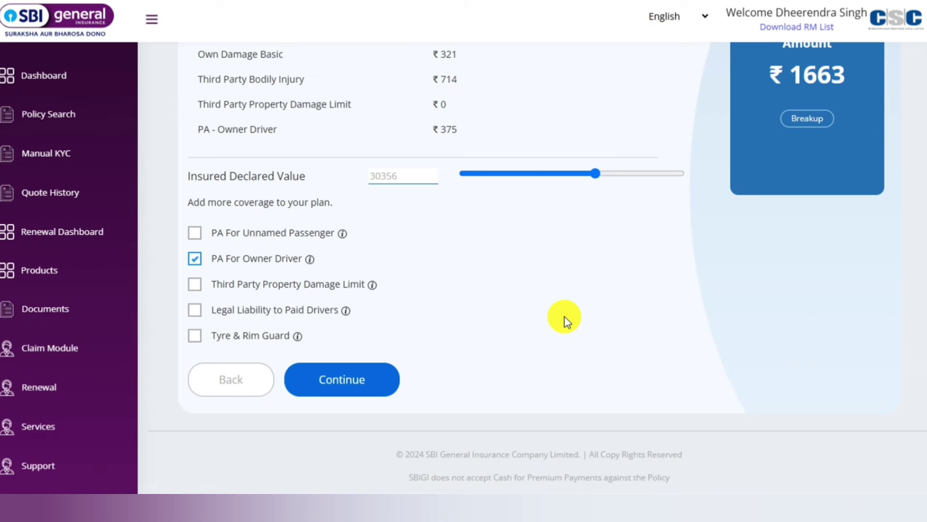
Review the recalculated quote with PA For Owner Driver and continue to the vehicle verification
scroll(564, 317, "up", 3)
scroll(530, 364, "down", 3)
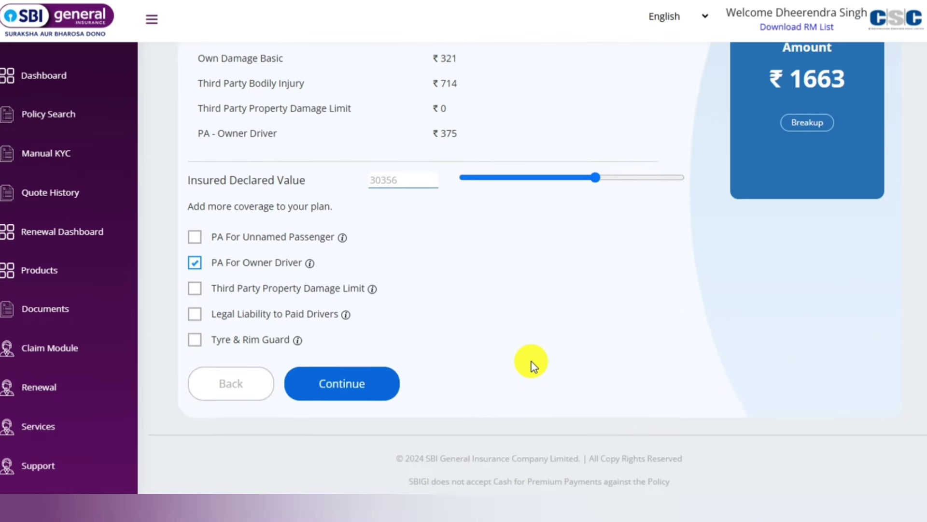
left_click(354, 383)
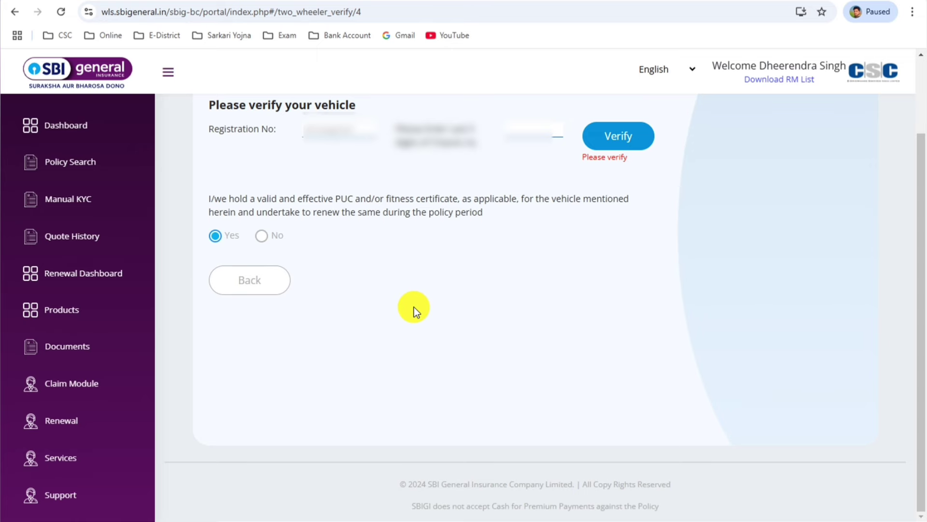
Verify the vehicle with the last digits of its chassis number and submit the PUC certificate declaration as Yes
scroll(401, 246, "up", 2)
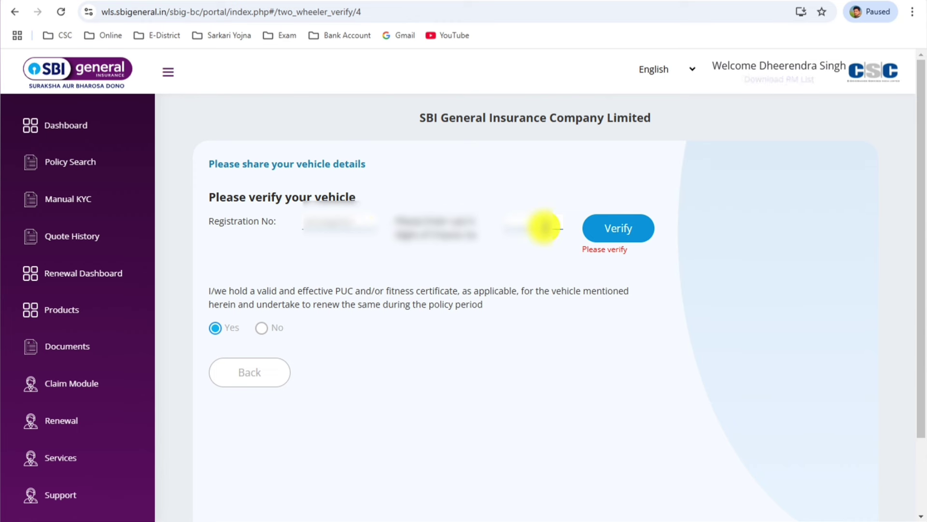
left_click(626, 240)
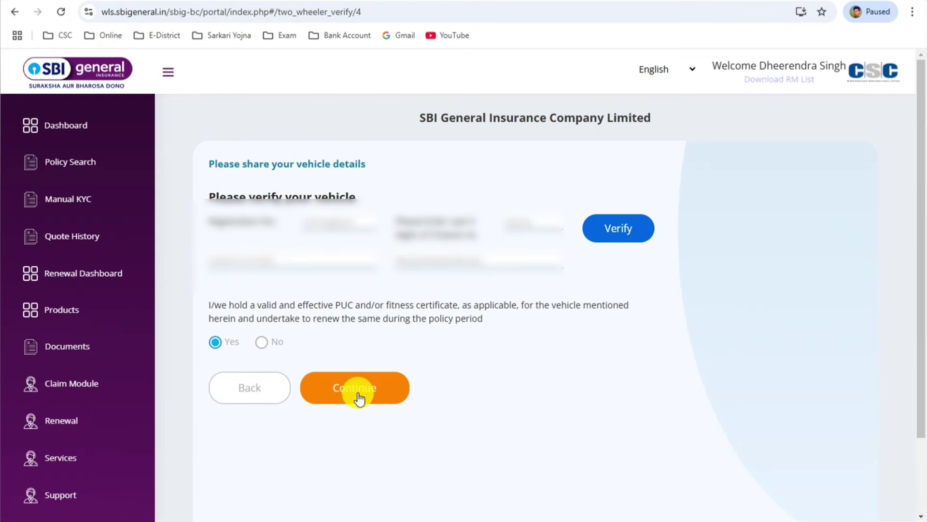
left_click(262, 343)
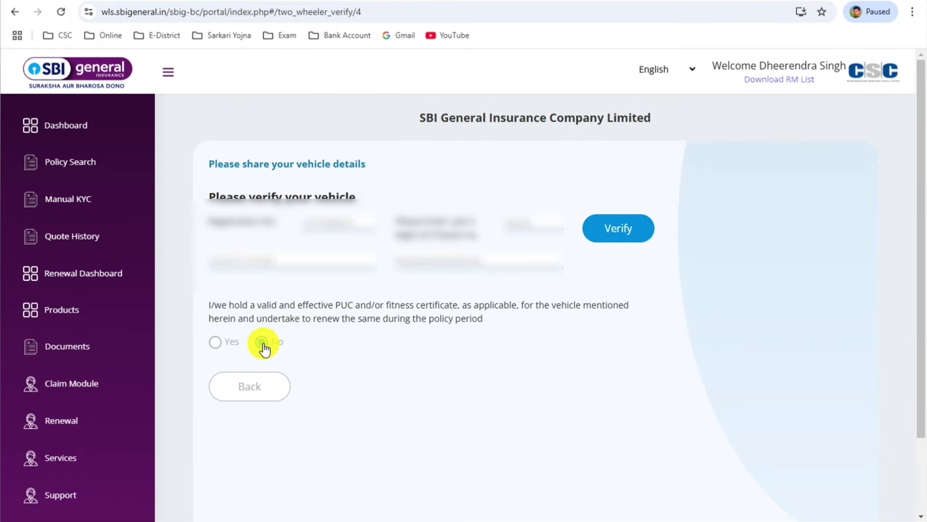
left_click(216, 344)
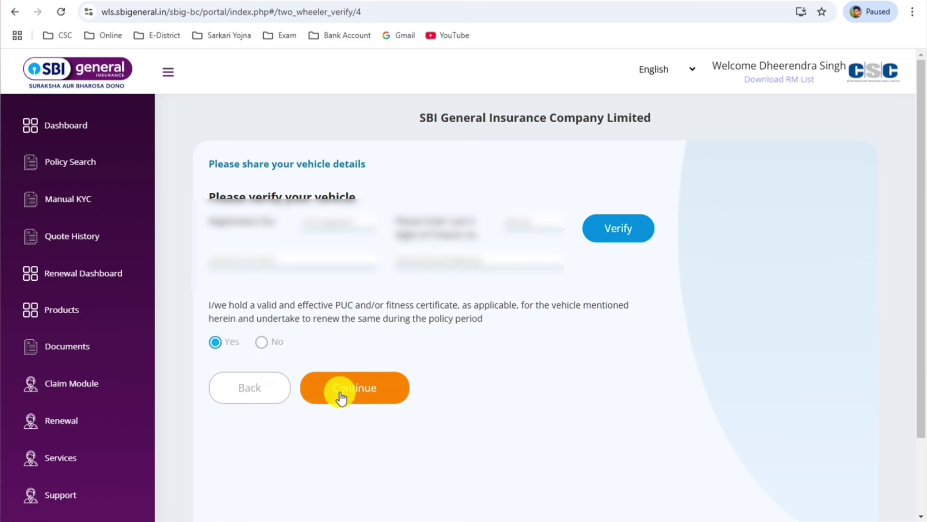
left_click(340, 392)
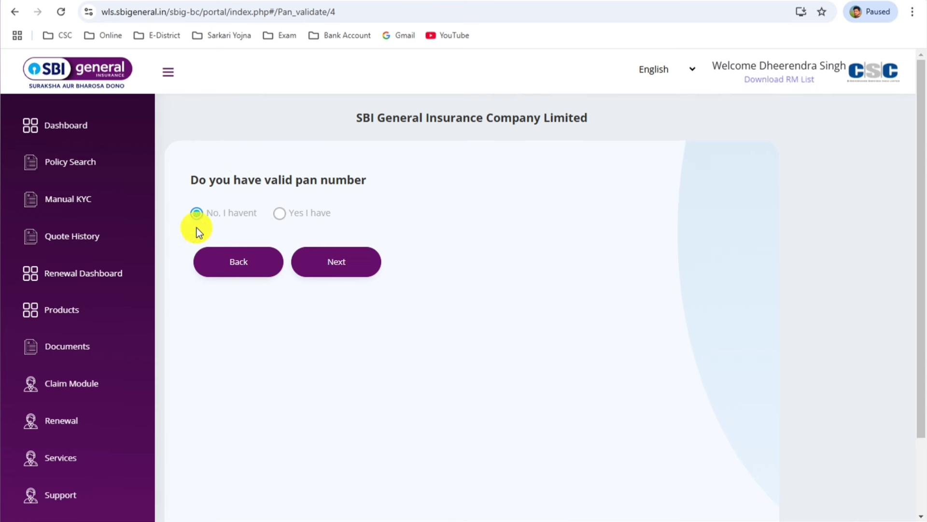
Proceed without a PAN number, and set the vehicle owner's title to Mr and gender to Male
left_click(343, 265)
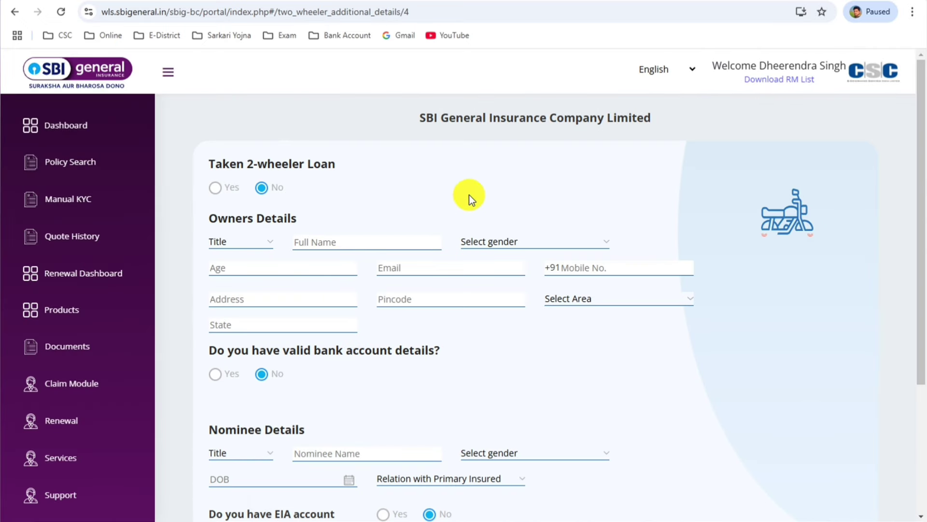
mouse_move(919, 193)
left_mouse_down()
mouse_move(921, 280)
mouse_move(920, 184)
left_mouse_up()
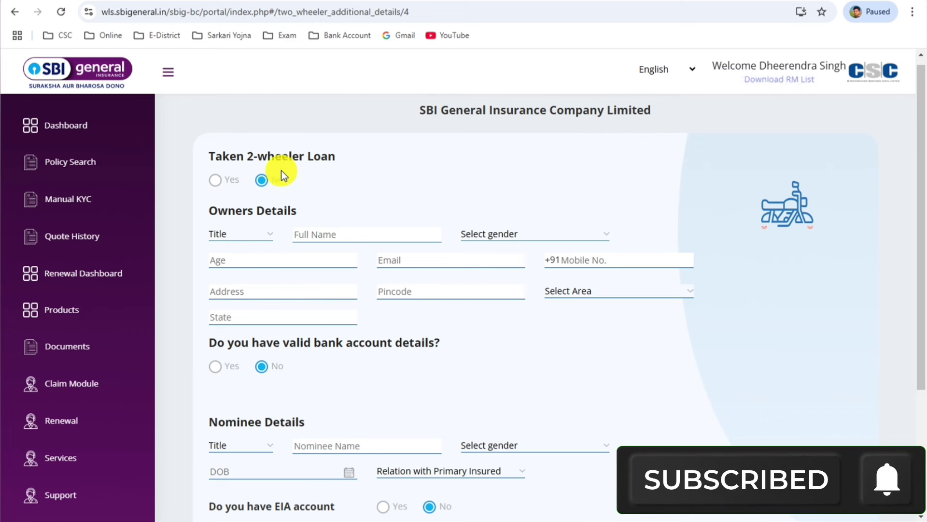
left_click(251, 233)
left_click(233, 263)
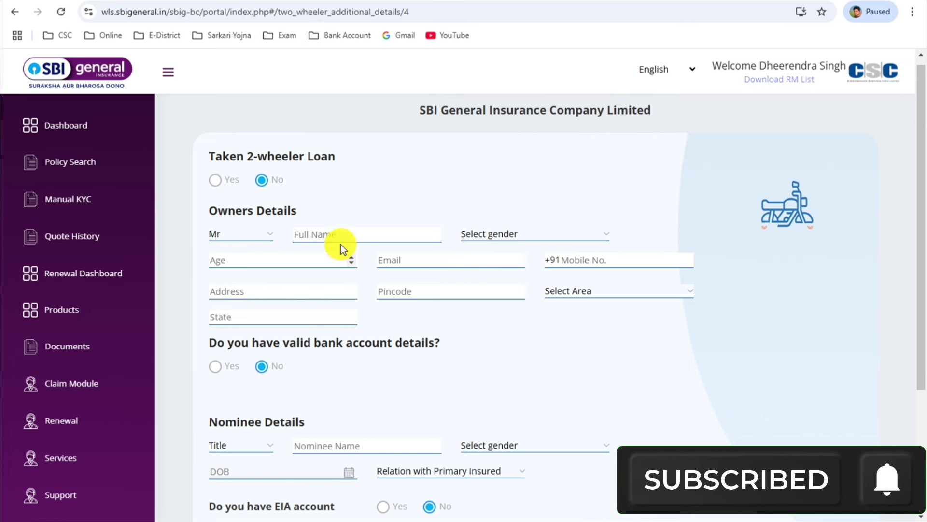
left_click(519, 232)
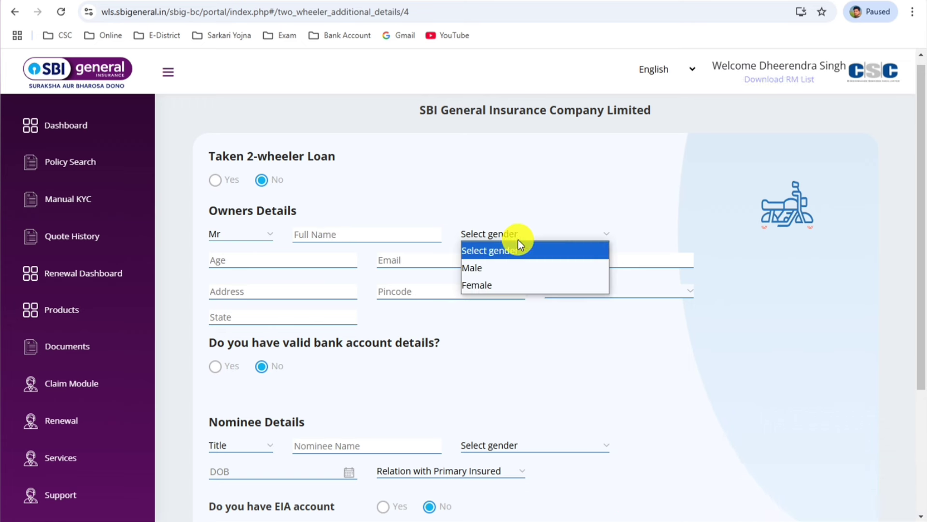
left_click(479, 267)
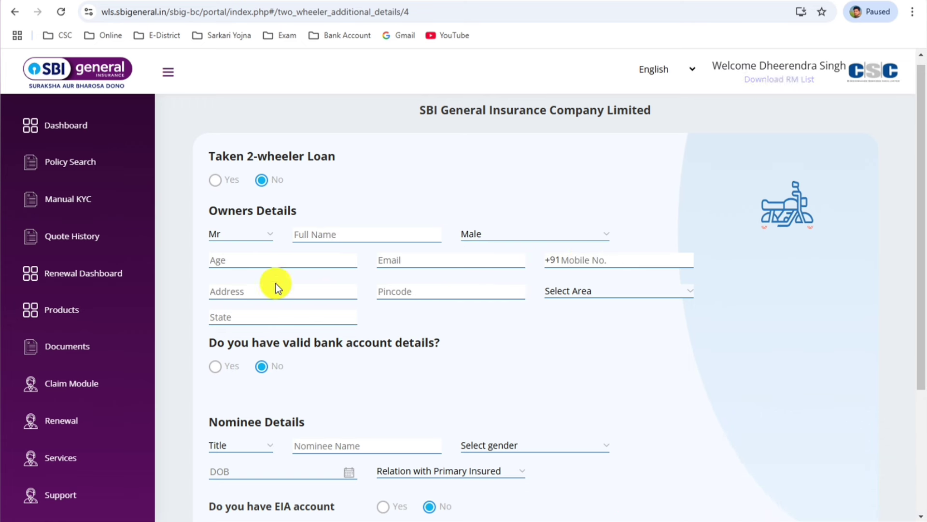
Fill in the owner's pincode, area, email and mobile number
left_click(600, 291)
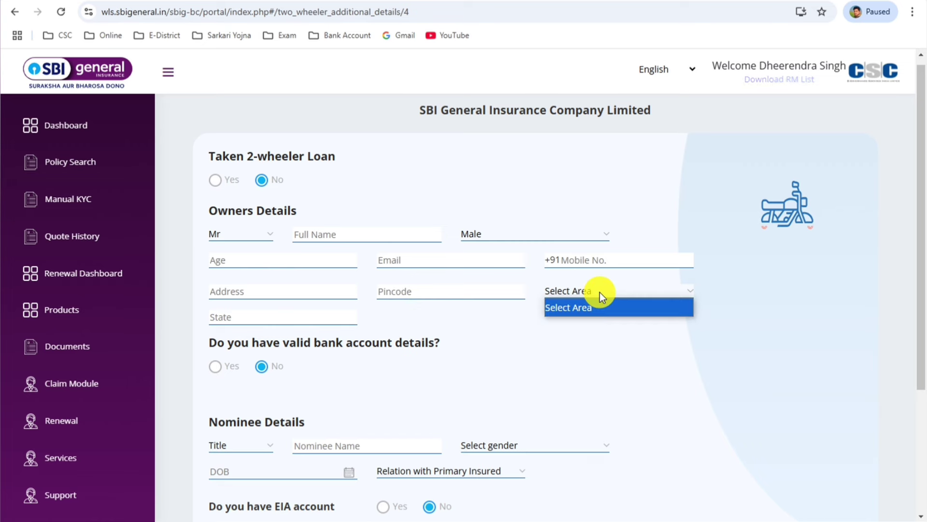
left_click(431, 292)
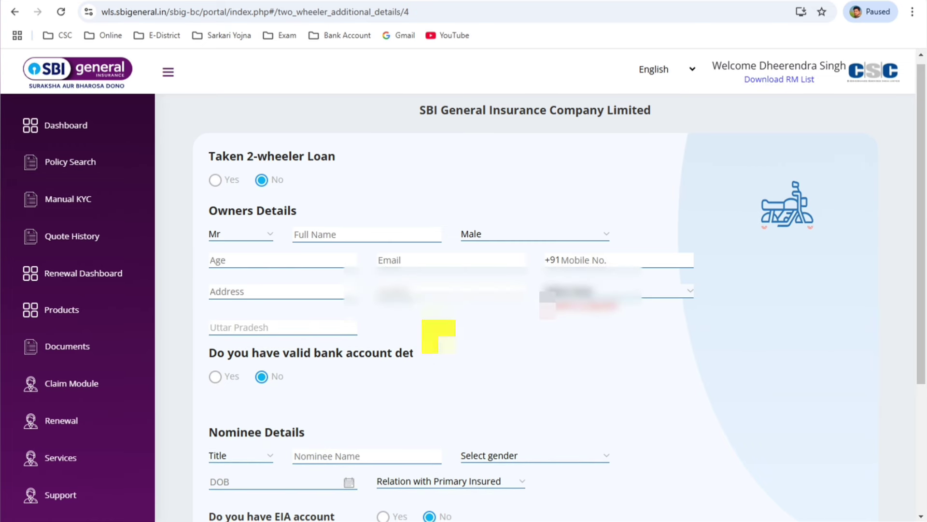
left_click(596, 291)
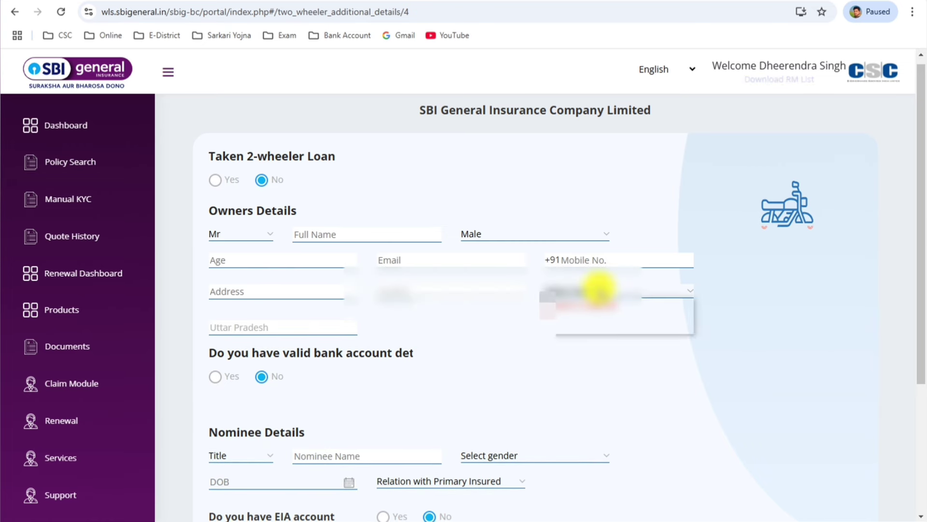
left_click(584, 325)
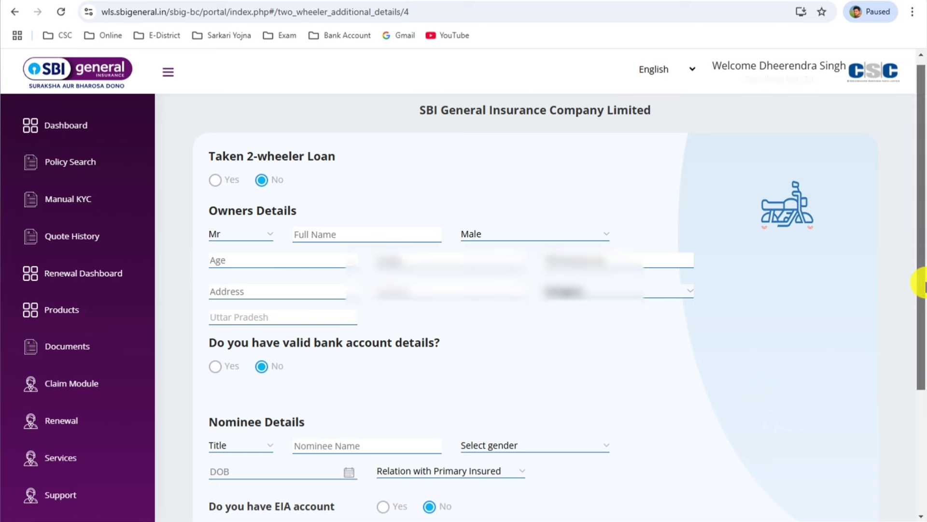
Set the nominee's title to Mrs and gender to Female
scroll(923, 401, "down", 2)
scroll(920, 401, "down", 3)
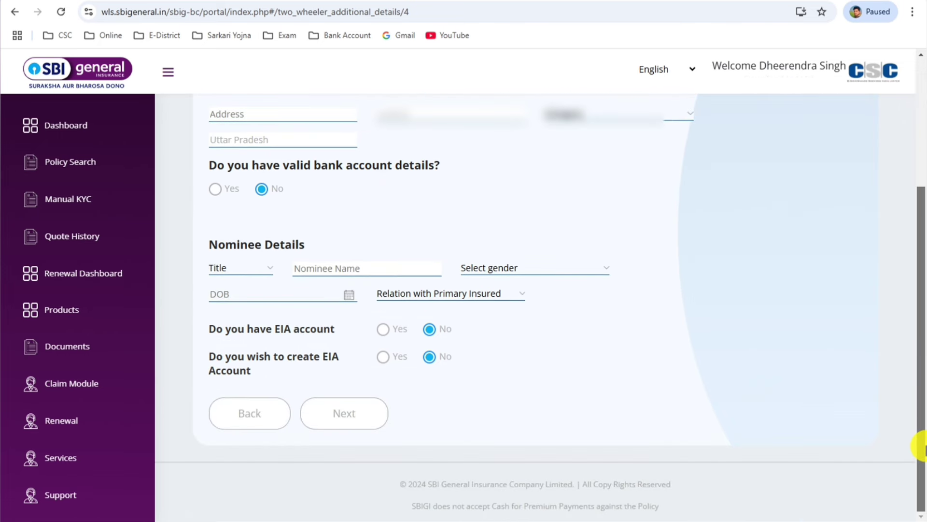
left_click(233, 264)
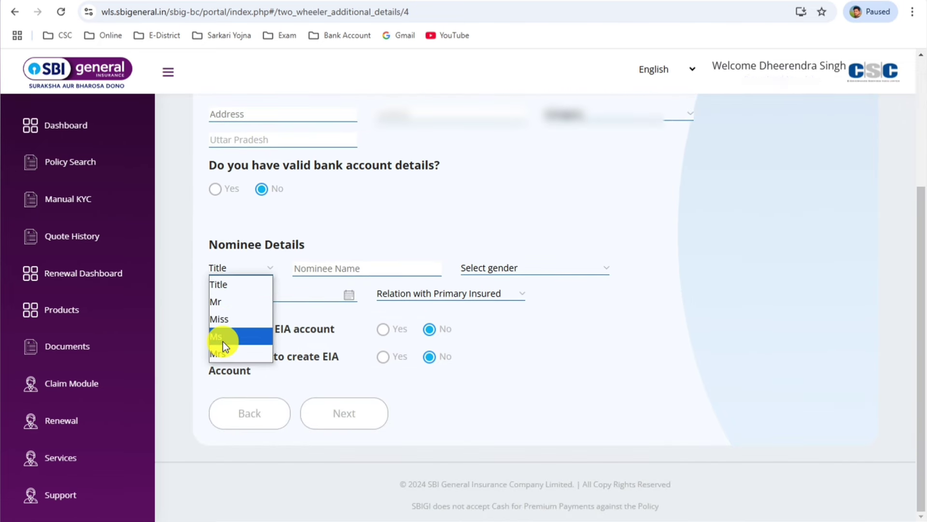
left_click(222, 354)
left_click(517, 269)
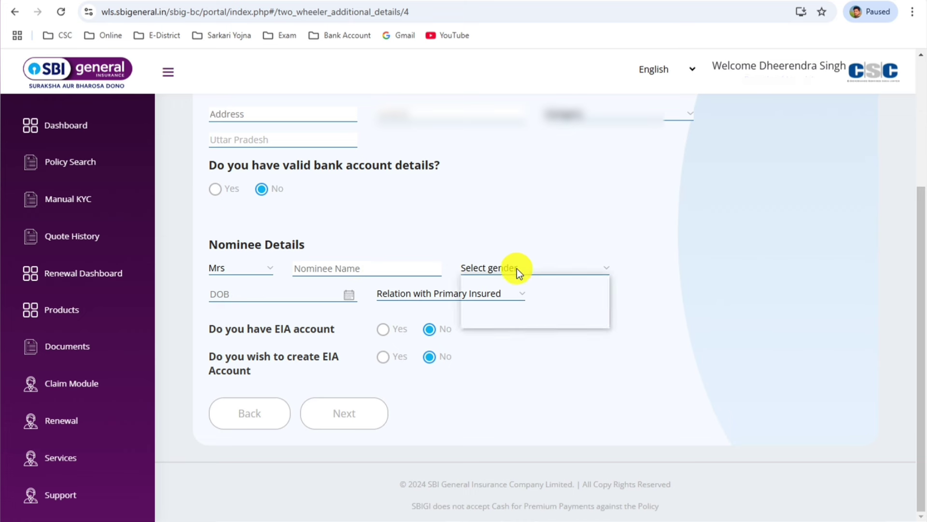
left_click(479, 322)
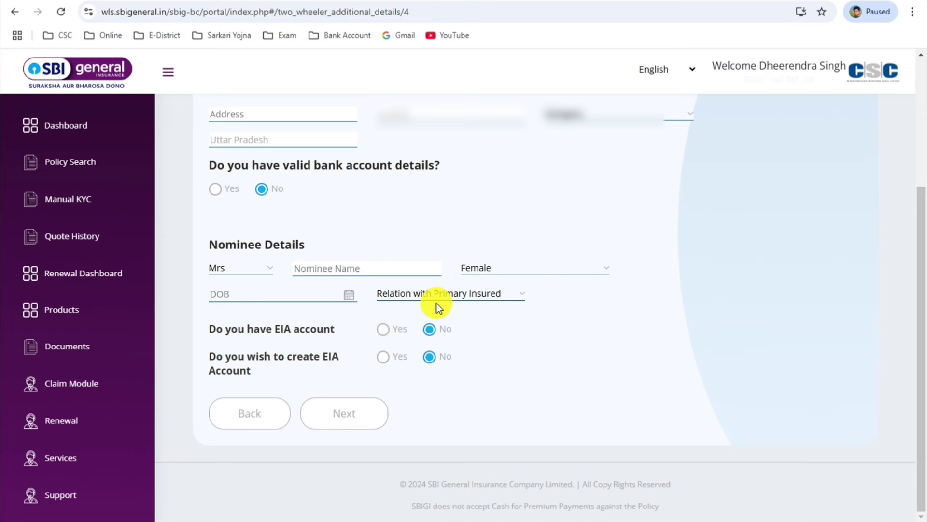
Set the nominee's relation with the primary insured to Wife and proceed to the policy premium summary
left_click(428, 297)
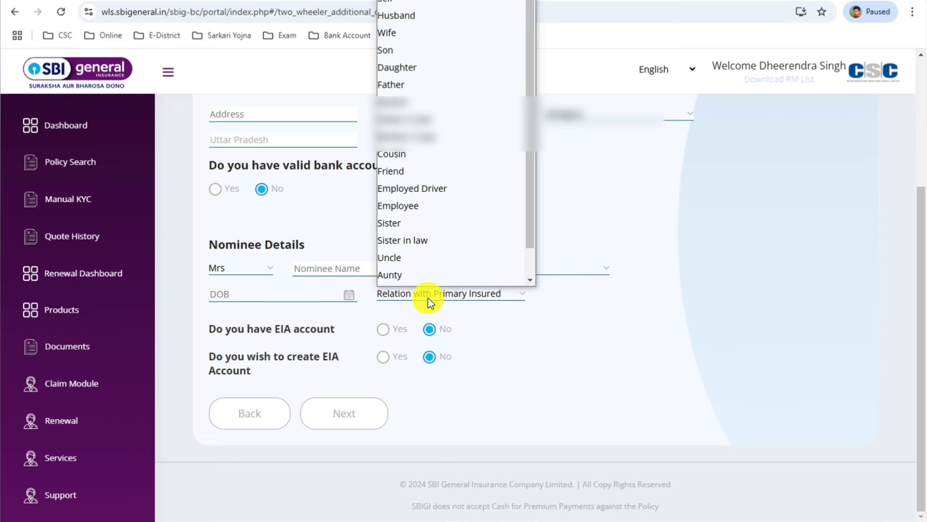
left_click(394, 33)
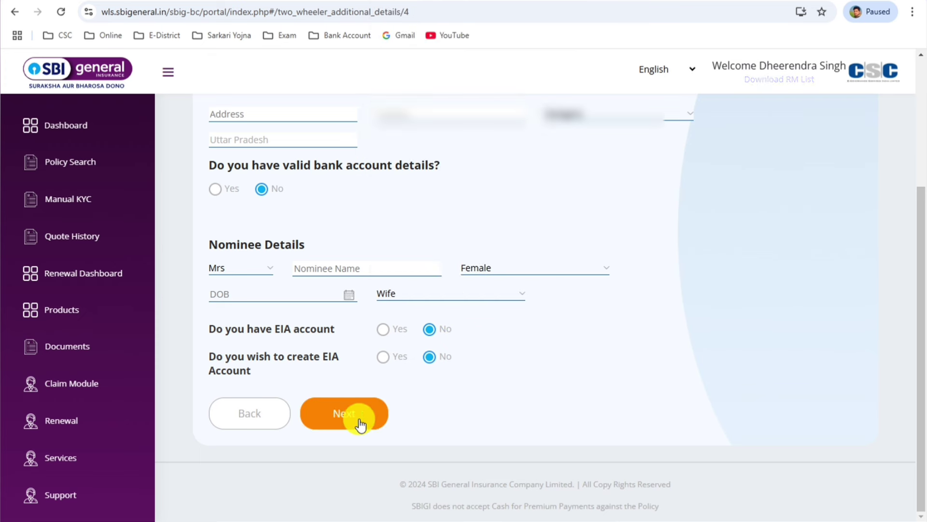
left_click(352, 424)
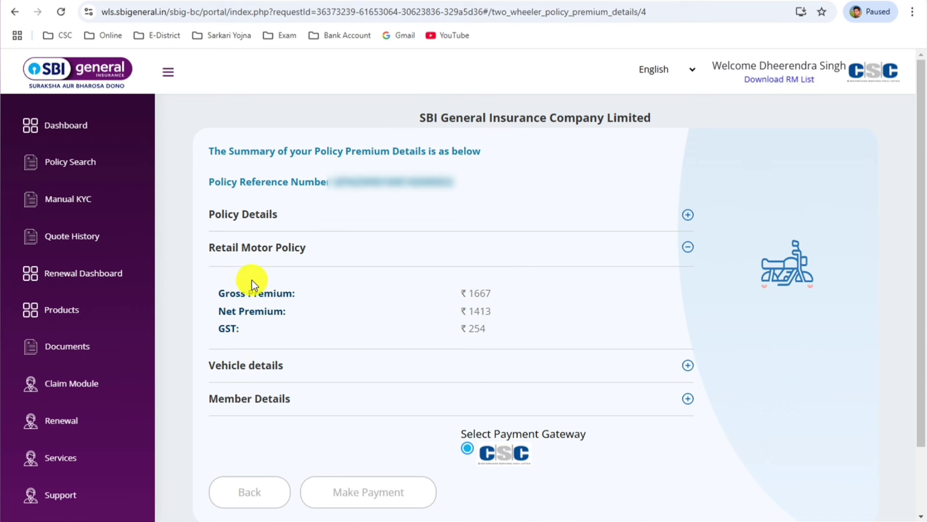
Review the policy, vehicle and member details in the premium summary, collapsing the sections after checking them
left_click(689, 217)
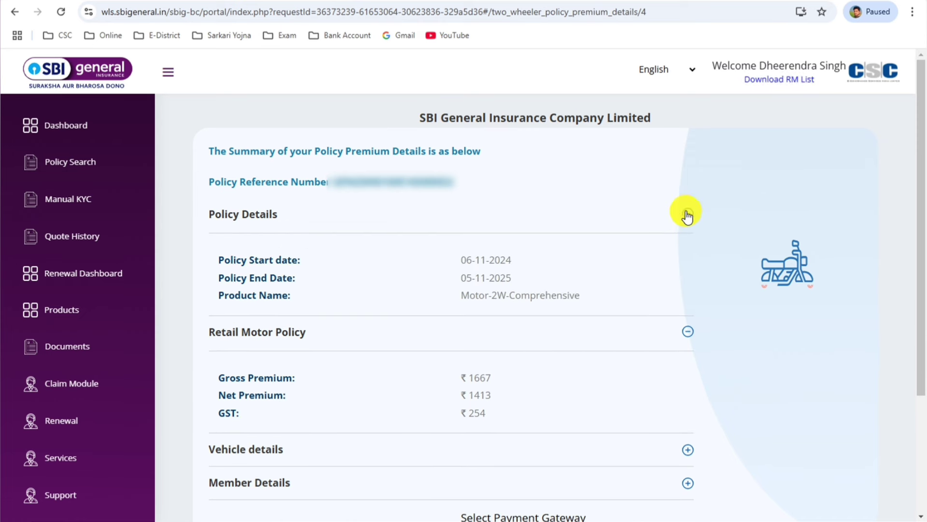
left_click(687, 214)
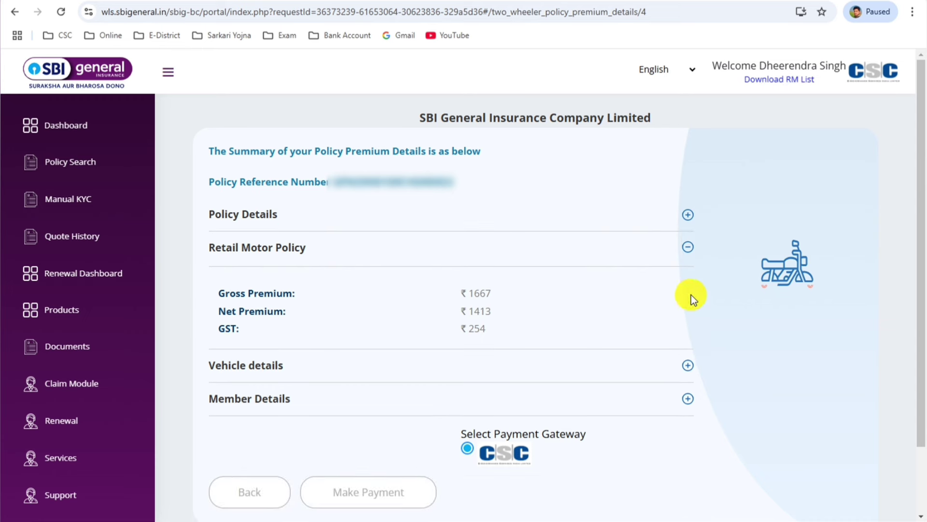
left_click(688, 249)
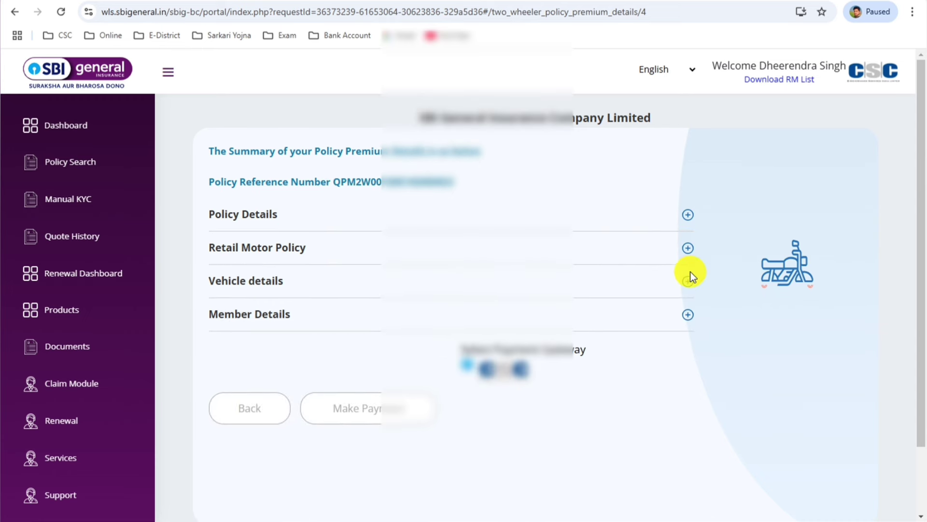
left_click(689, 280)
scroll(691, 285, "down", 5)
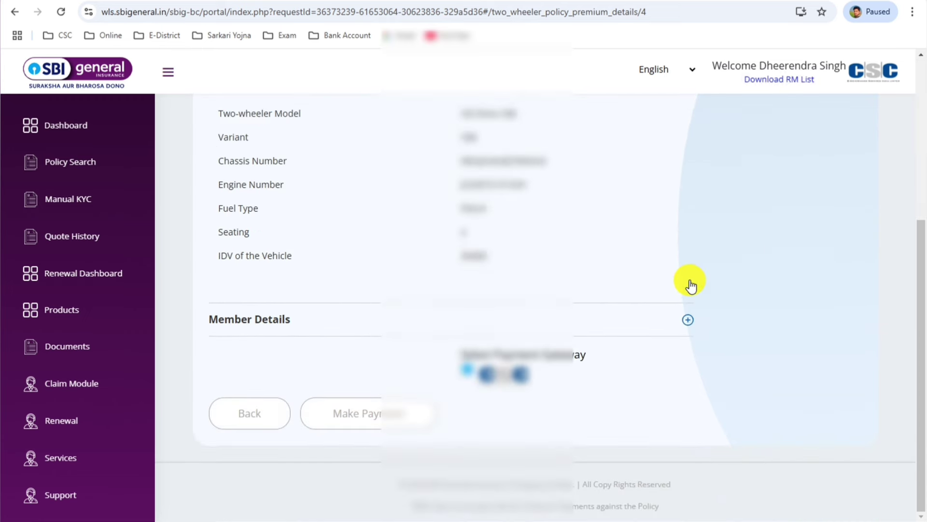
left_click(685, 320)
scroll(683, 321, "down", 5)
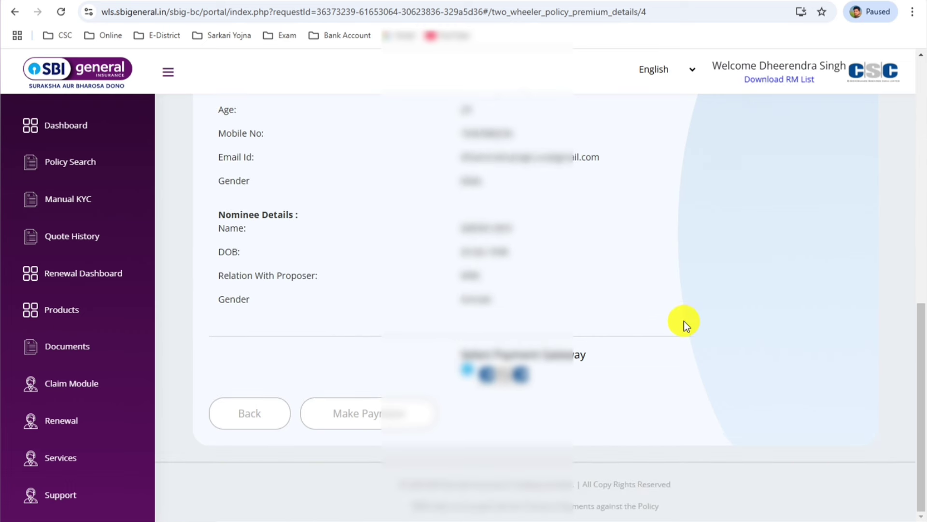
scroll(684, 320, "up", 10)
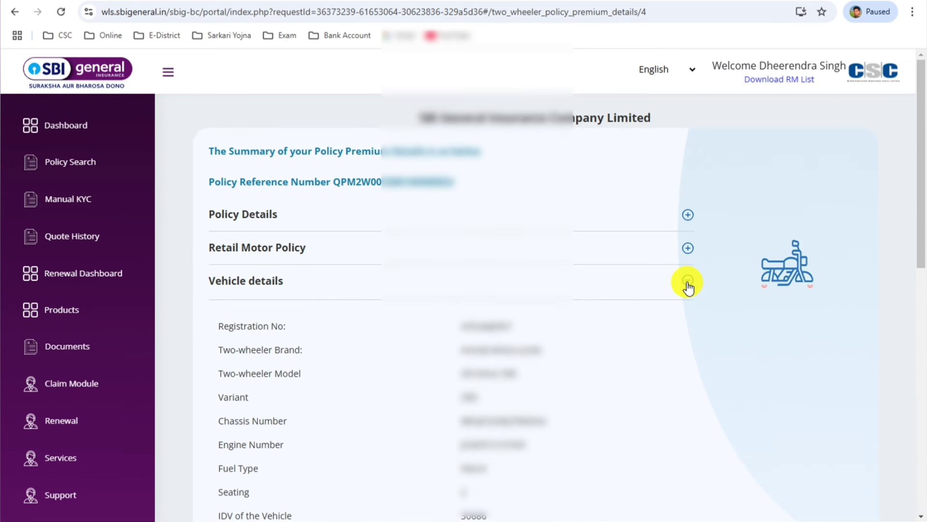
left_click(688, 283)
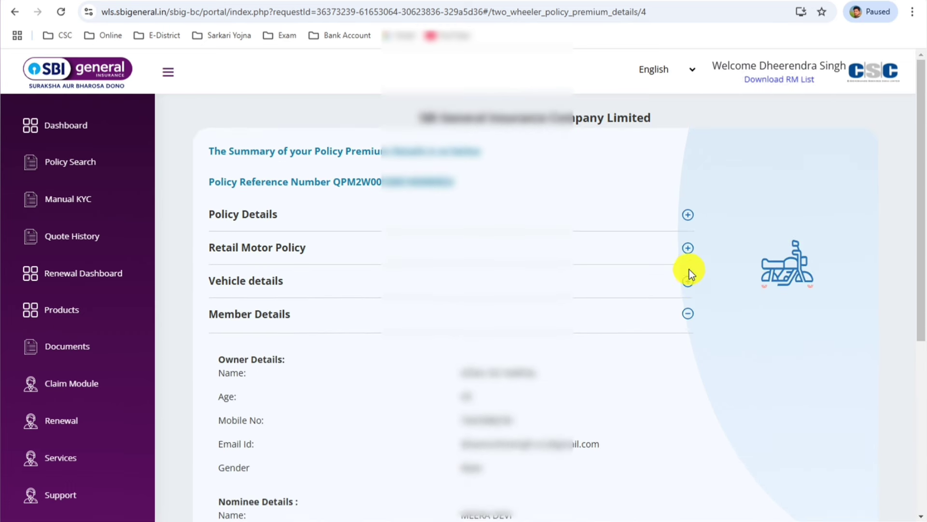
left_click(686, 218)
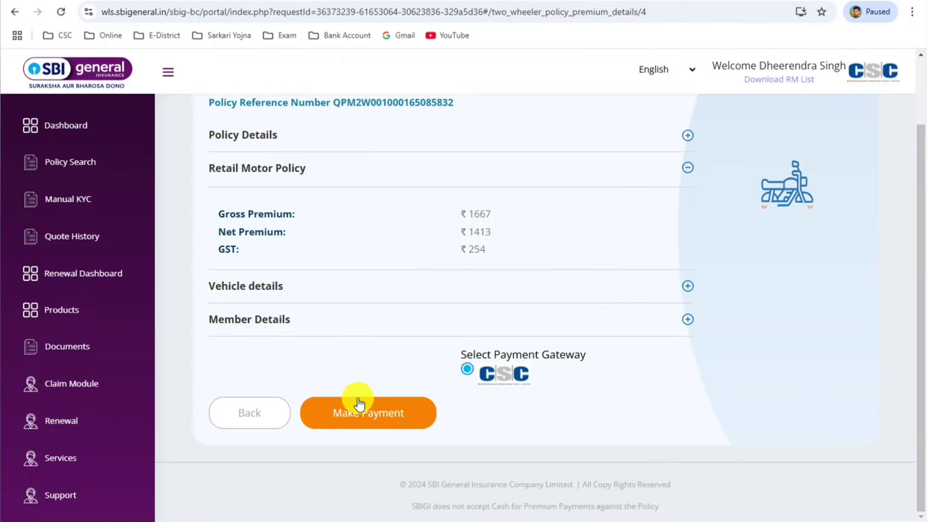
Pay the premium through the CSC wallet gateway, entering the account password and submitting the wallet PIN
left_click(361, 421)
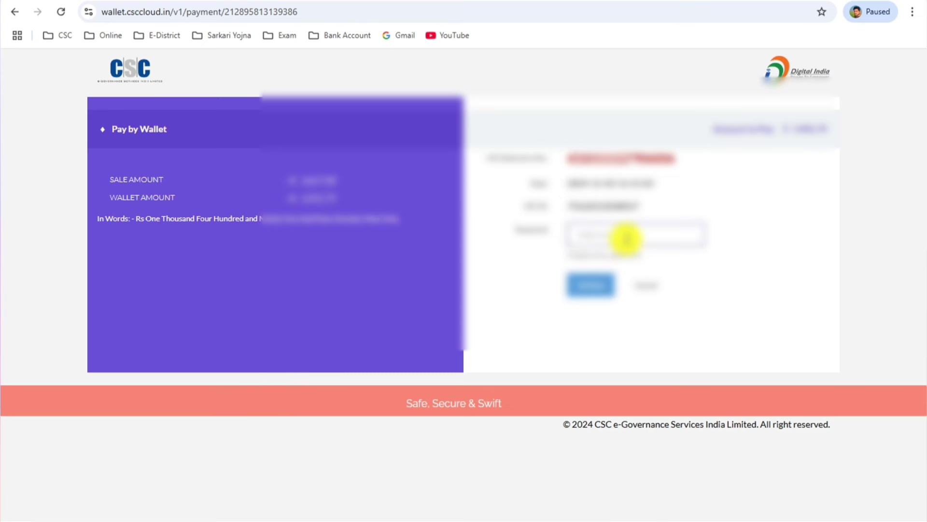
type("•••••")
key("Return")
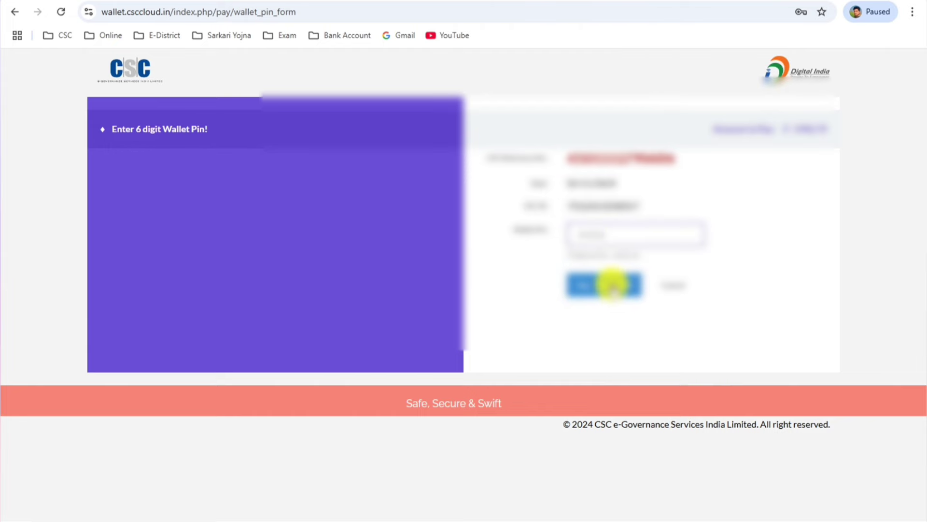
left_click(613, 286)
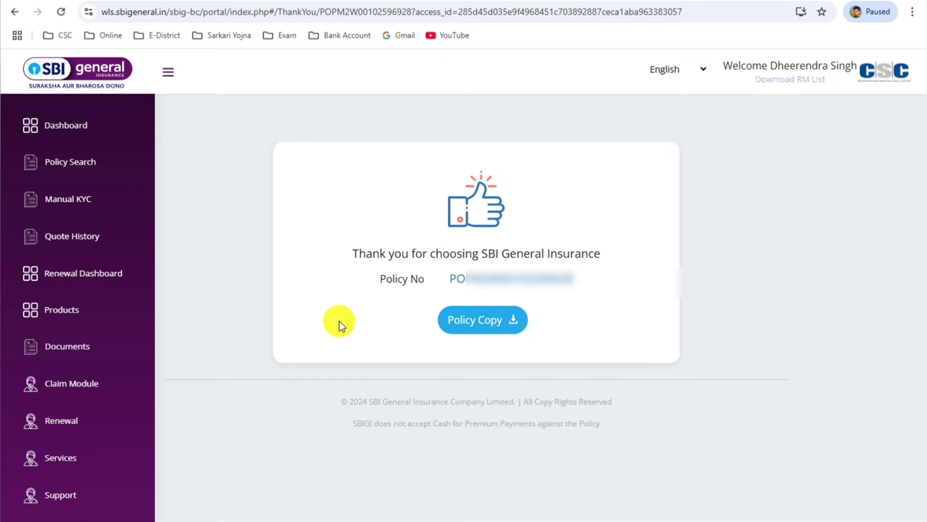
Download the policy copy and open the PDF to examine its certificate and vehicle details
left_click(511, 315)
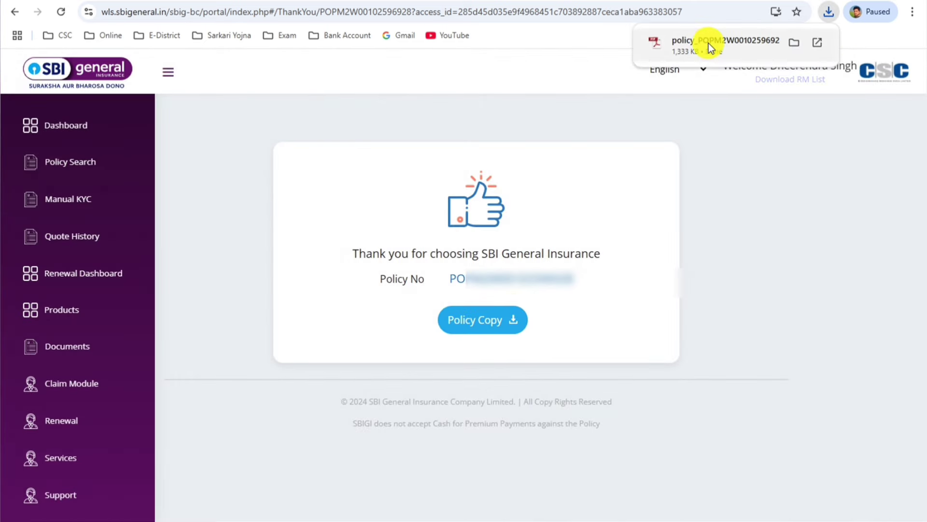
left_click(717, 53)
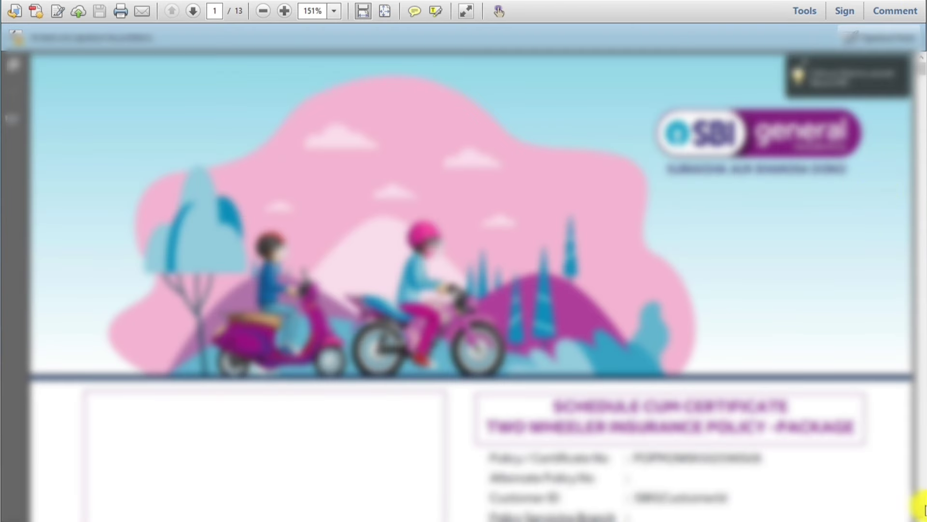
scroll(728, 300, "down", 5)
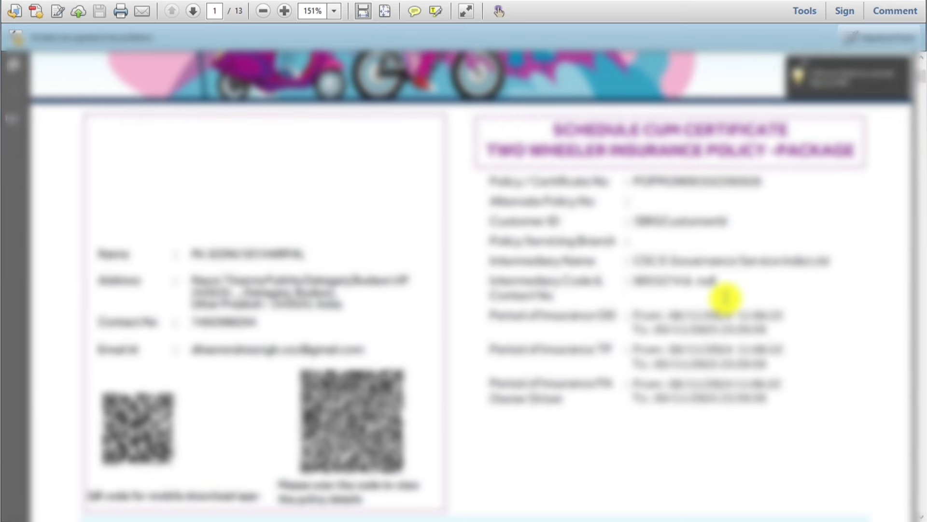
scroll(726, 297, "down", 10)
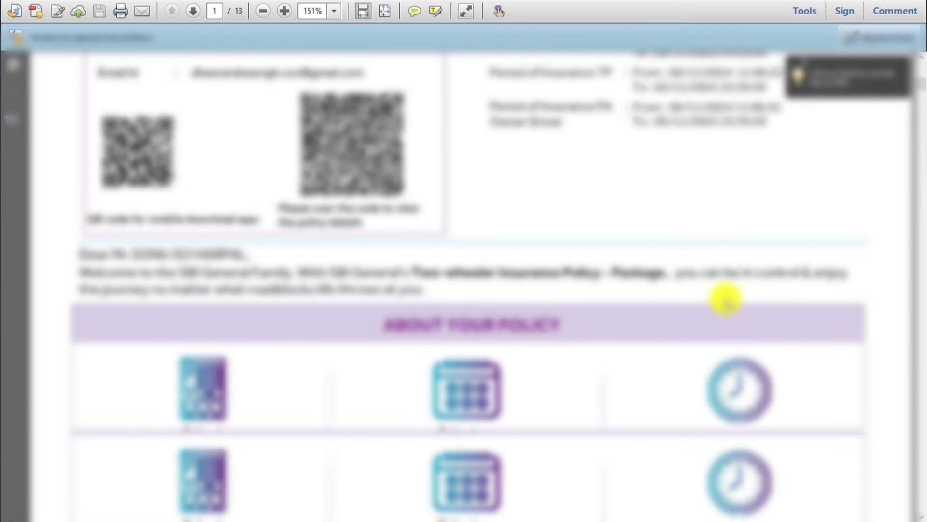
scroll(726, 299, "down", 9)
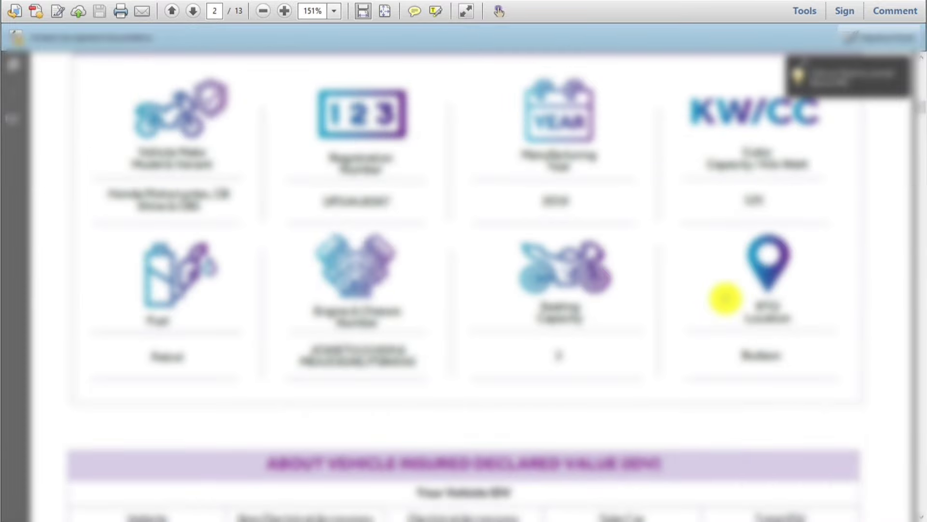